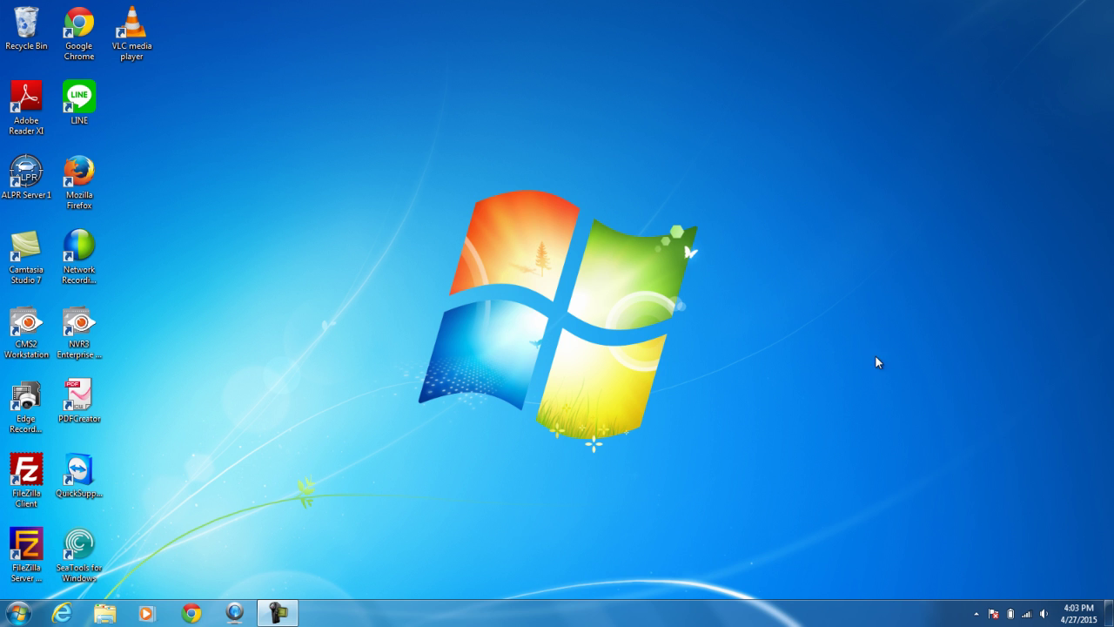
Launch NVR3 Workstation and enter the login account name and password
{"action": "left_click", "coordinate": [87, 328]}
{"action": "double_click", "coordinate": [87, 328]}
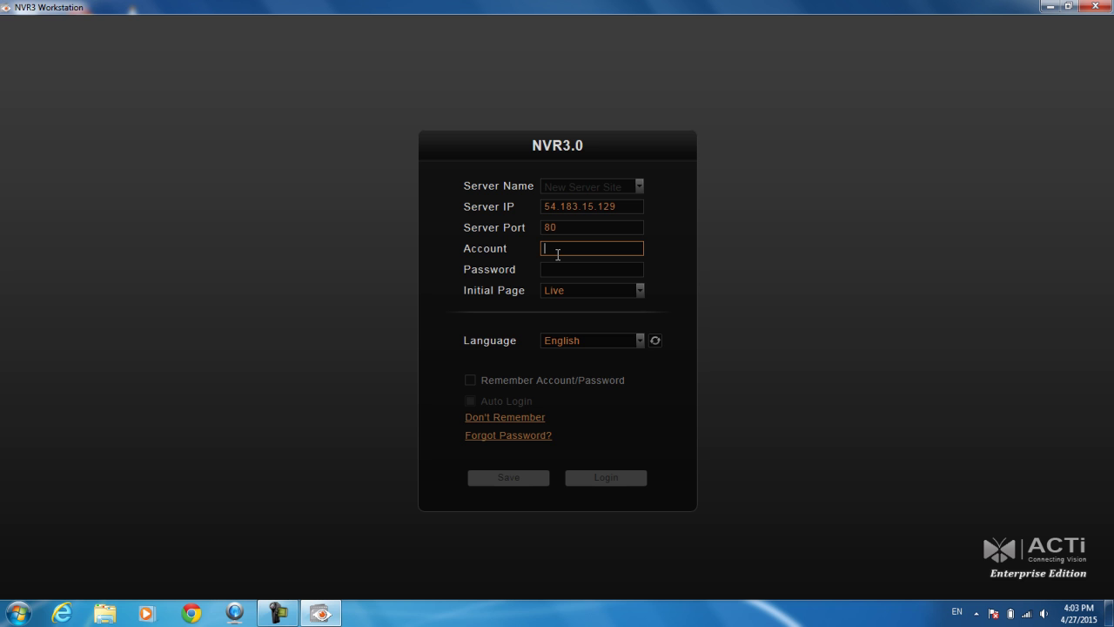
{"action": "type", "text": "admin"}
{"action": "key", "text": "Tab"}
{"action": "type", "text": "1234"}
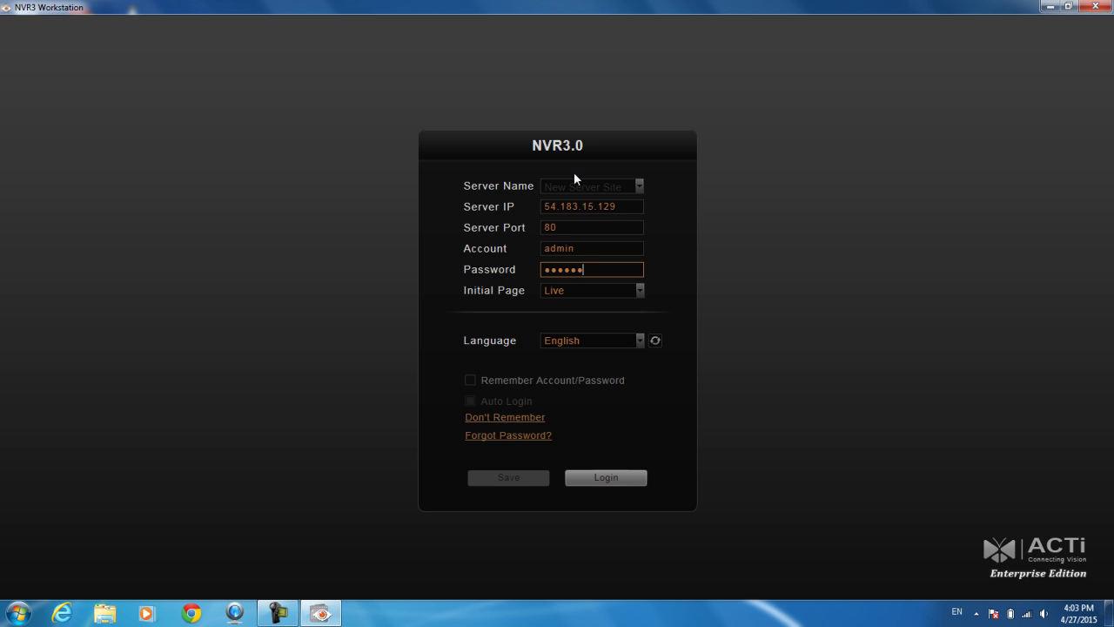
Name the server 'NVR -CA2' and save the entry
{"action": "left_click", "coordinate": [625, 185]}
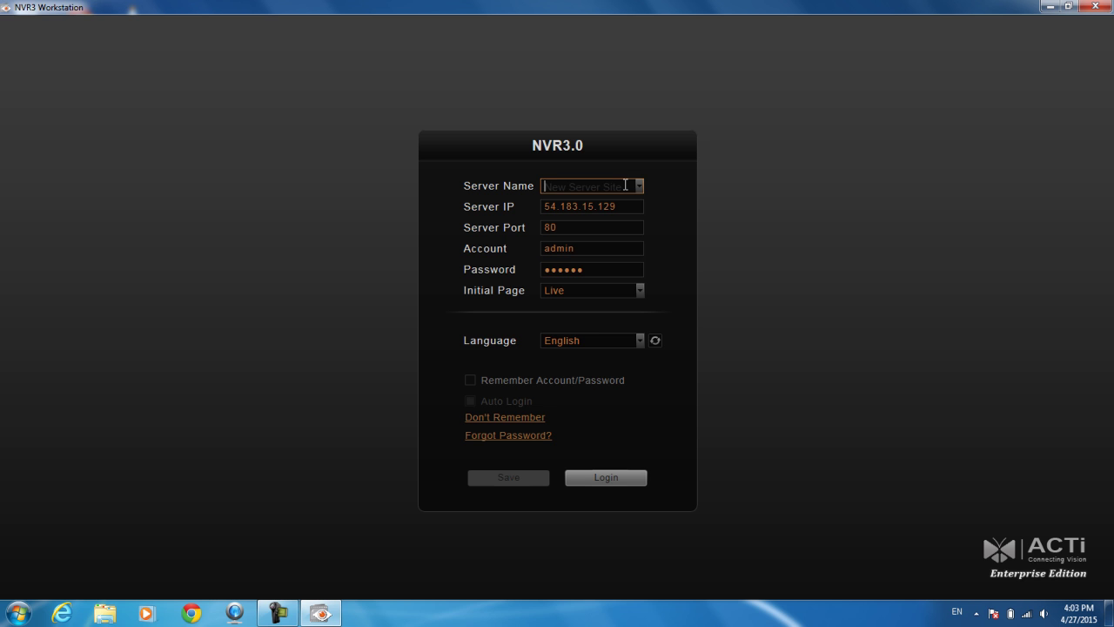
{"action": "type", "text": "NVR -CA2"}
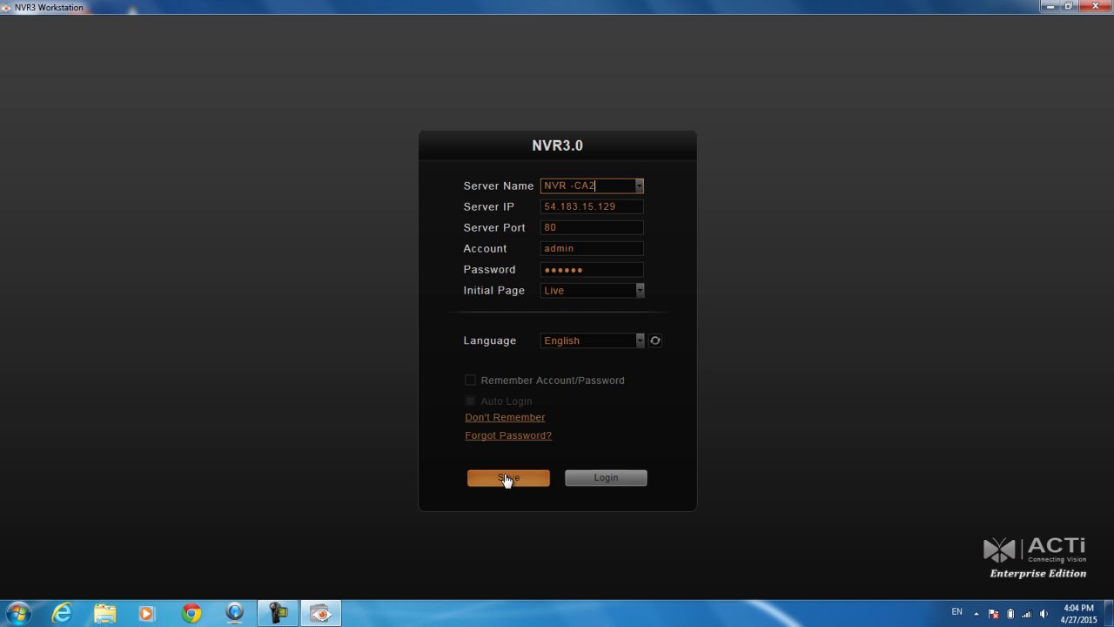
{"action": "left_click", "coordinate": [505, 478]}
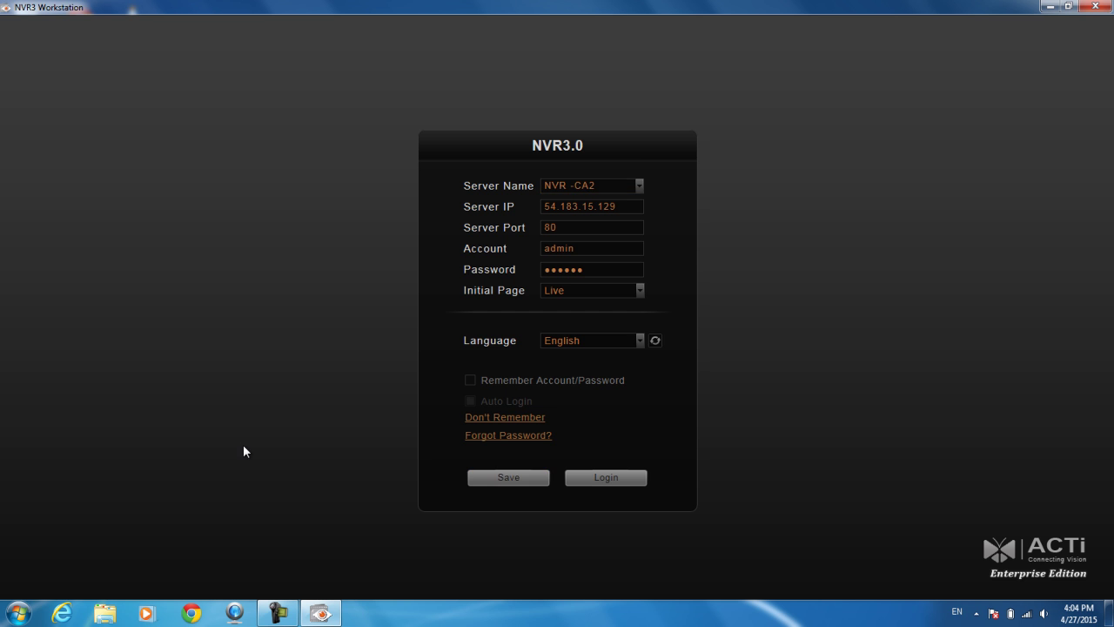
Restart NVR3 Workstation and select the saved NVR -CA2 server
{"action": "left_click", "coordinate": [1094, 7]}
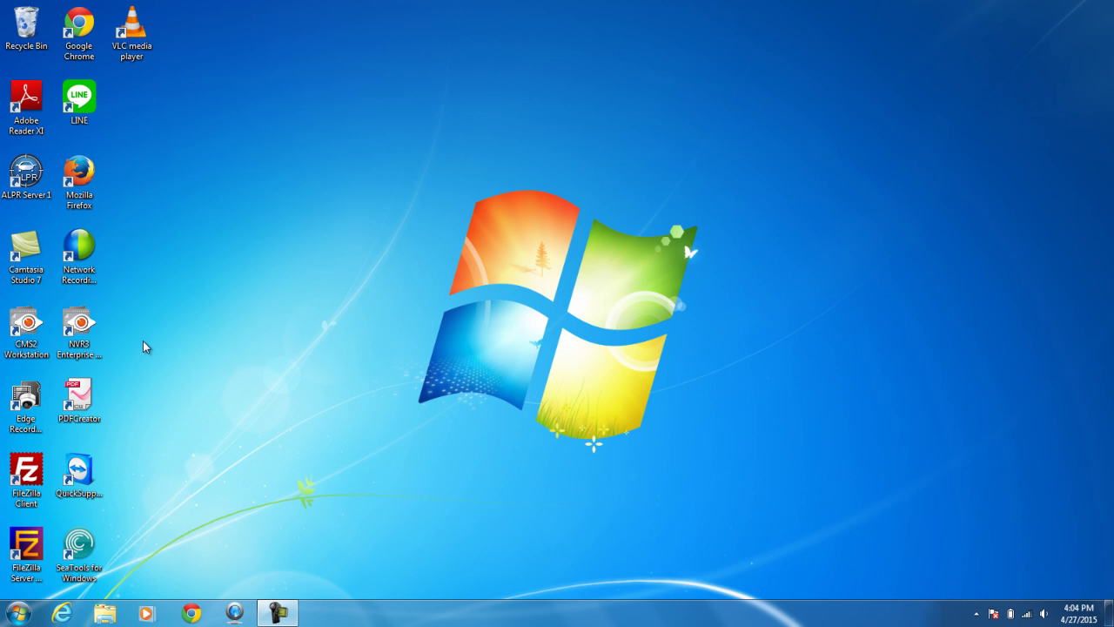
{"action": "double_click", "coordinate": [71, 343]}
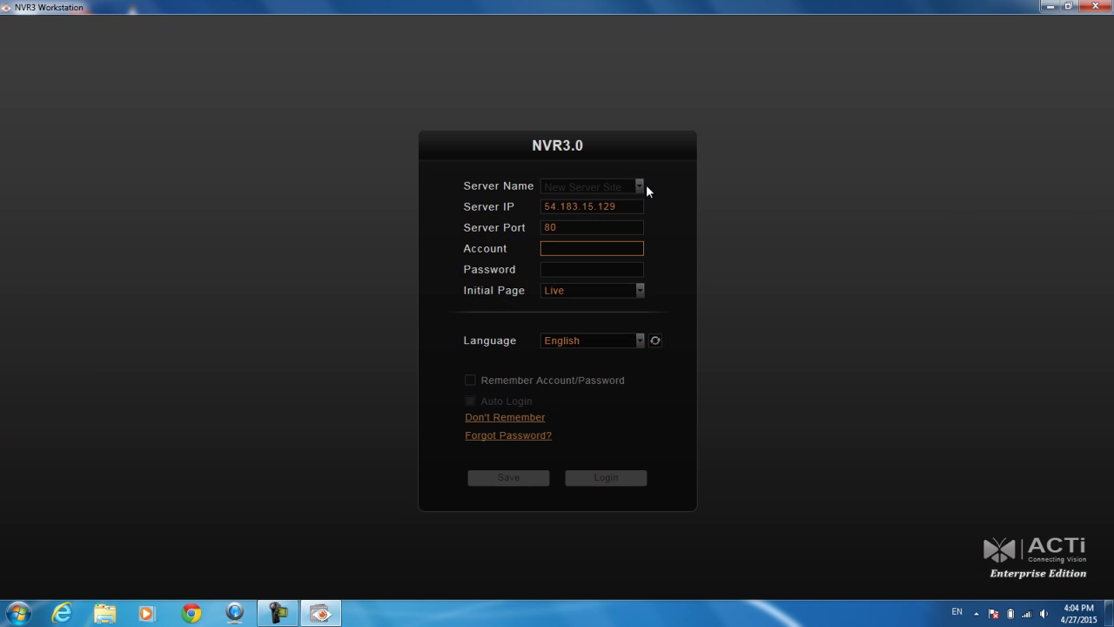
{"action": "left_click", "coordinate": [640, 185]}
{"action": "left_click", "coordinate": [571, 200]}
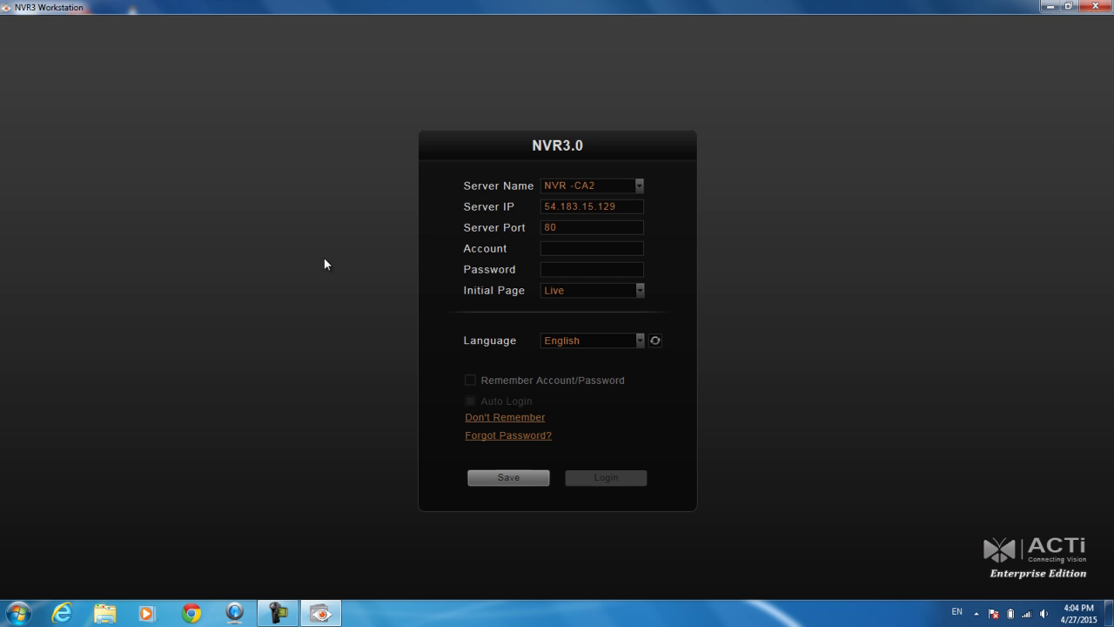
Enter the account and password without remembering them, keep Live as the initial page, and log in
{"action": "left_click", "coordinate": [610, 246]}
{"action": "type", "text": "admin"}
{"action": "key", "text": "Tab"}
{"action": "type", "text": "123"}
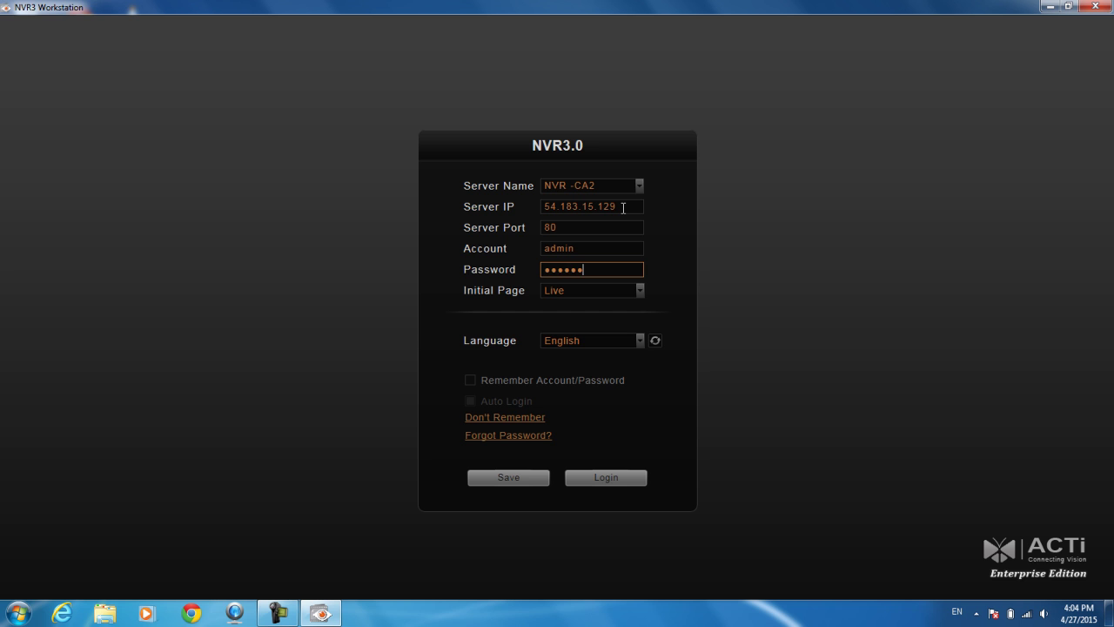
{"action": "left_click", "coordinate": [472, 380]}
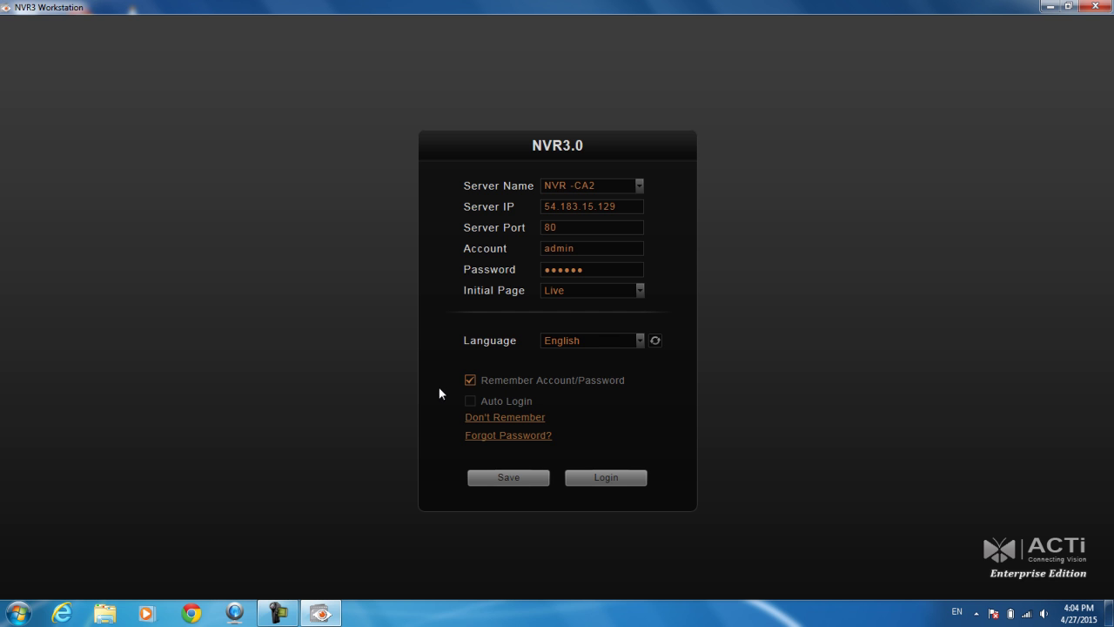
{"action": "left_click", "coordinate": [470, 381]}
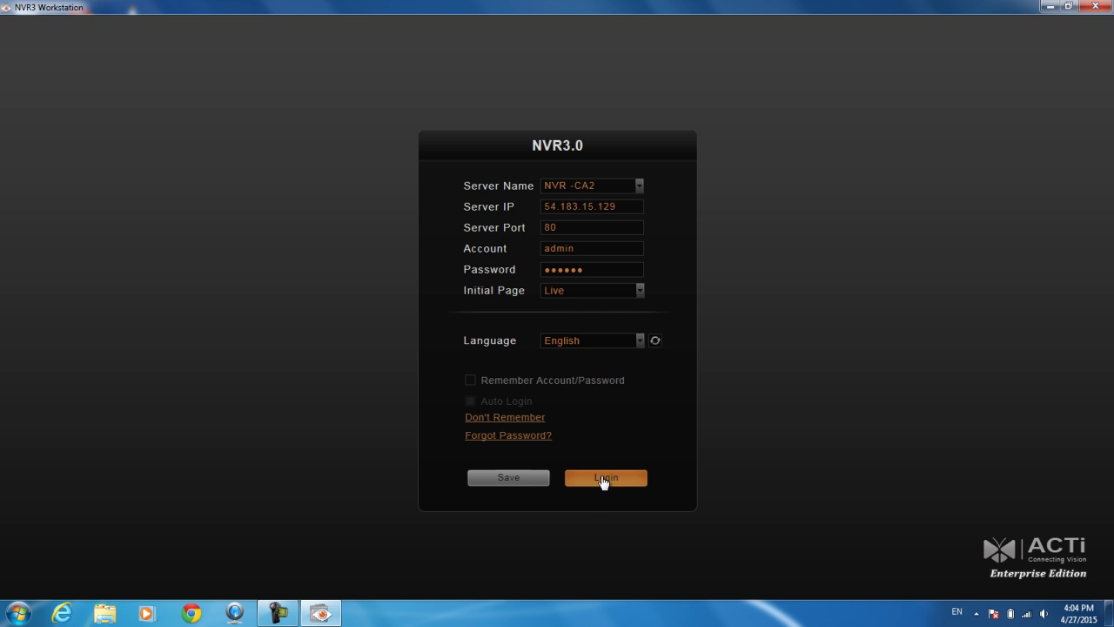
{"action": "left_click", "coordinate": [629, 288]}
{"action": "left_click", "coordinate": [628, 288]}
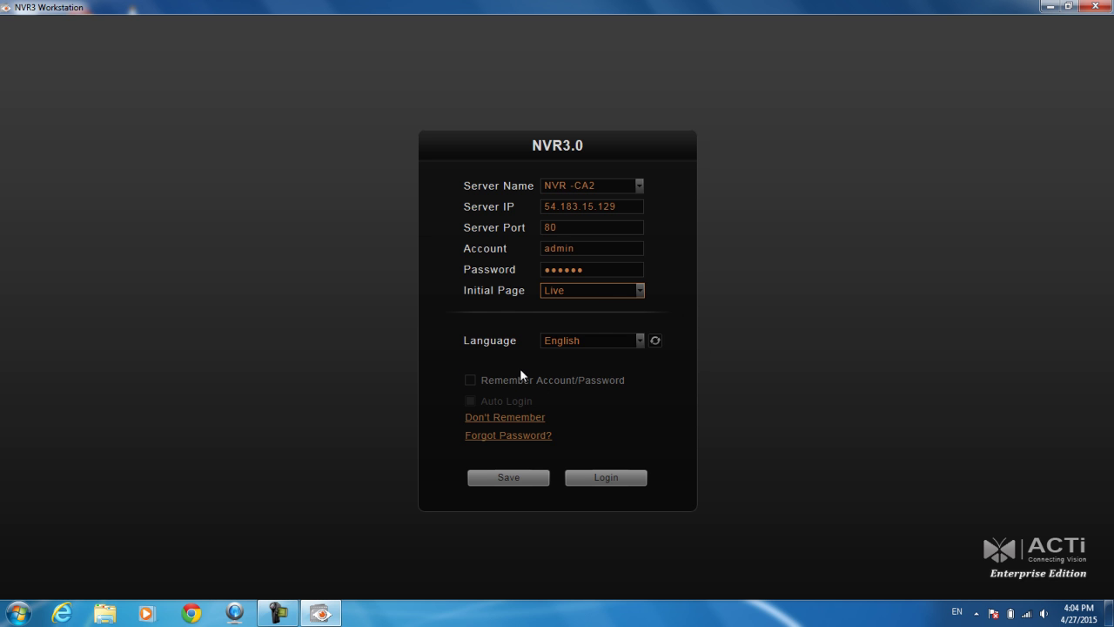
{"action": "left_click", "coordinate": [625, 481]}
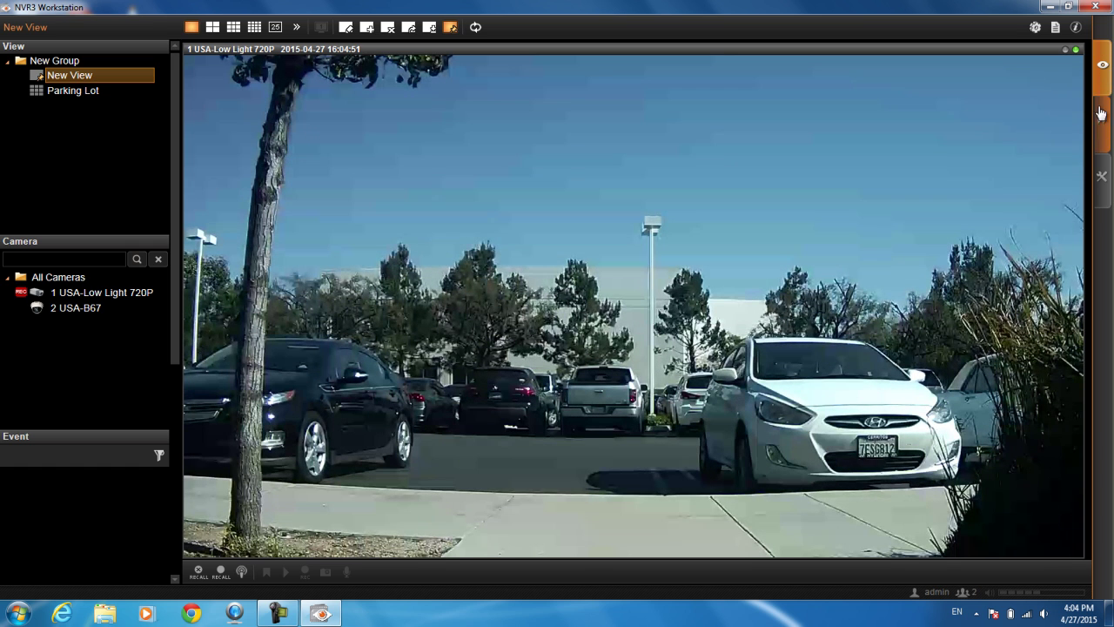
After loading finishes, collapse and re-expand the Camera list while 1 USA-Low Light 720P streams
{"action": "mouse_move", "coordinate": [1017, 124]}
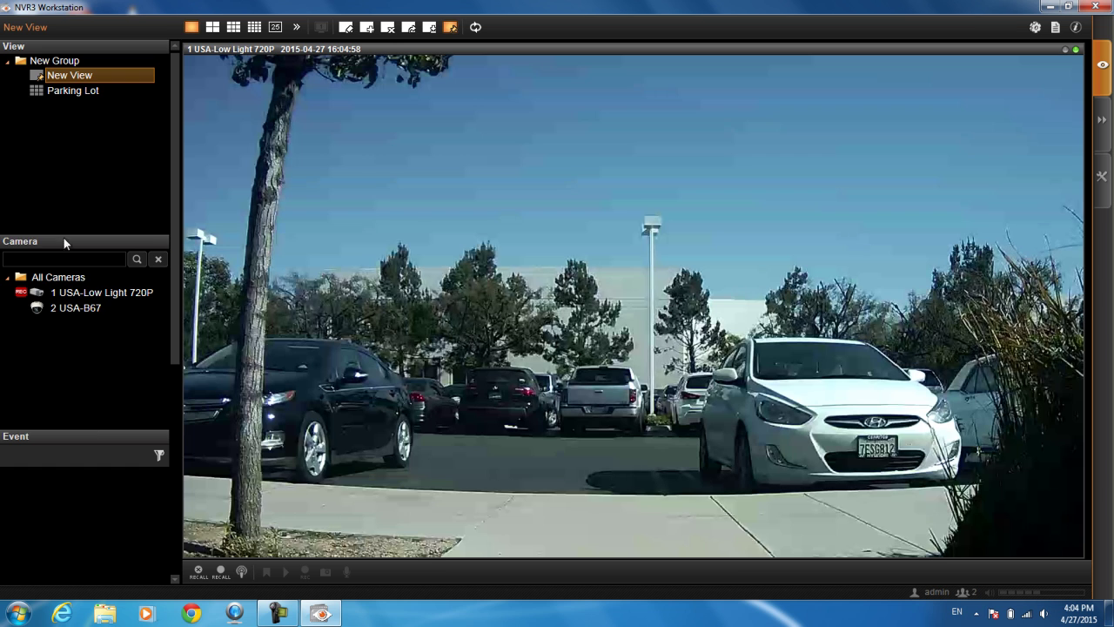
{"action": "left_click", "coordinate": [20, 242]}
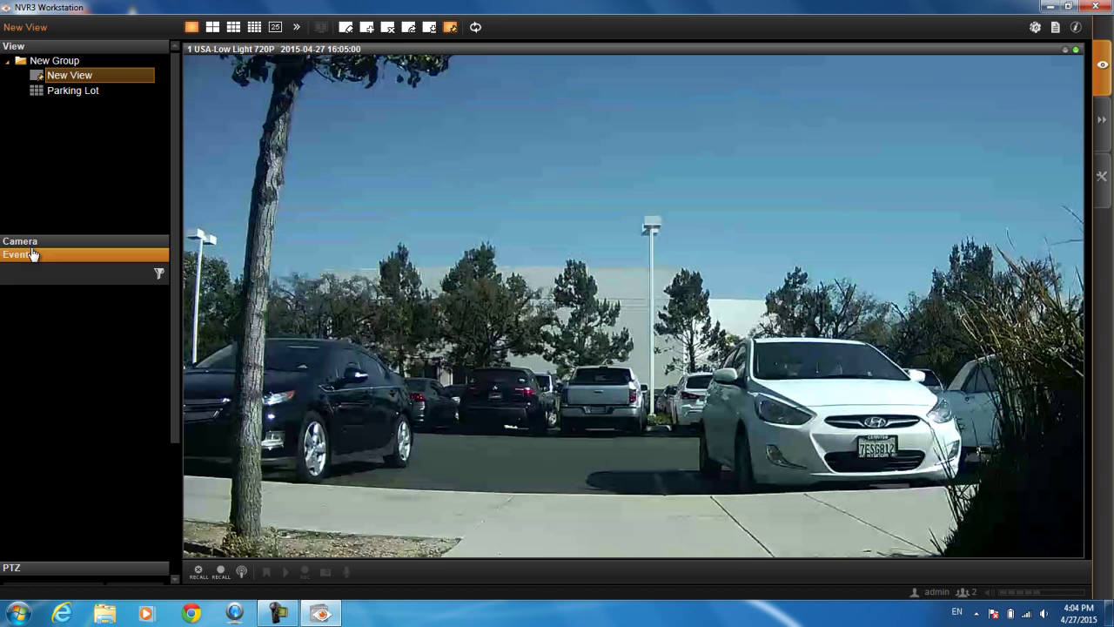
{"action": "left_click", "coordinate": [19, 242]}
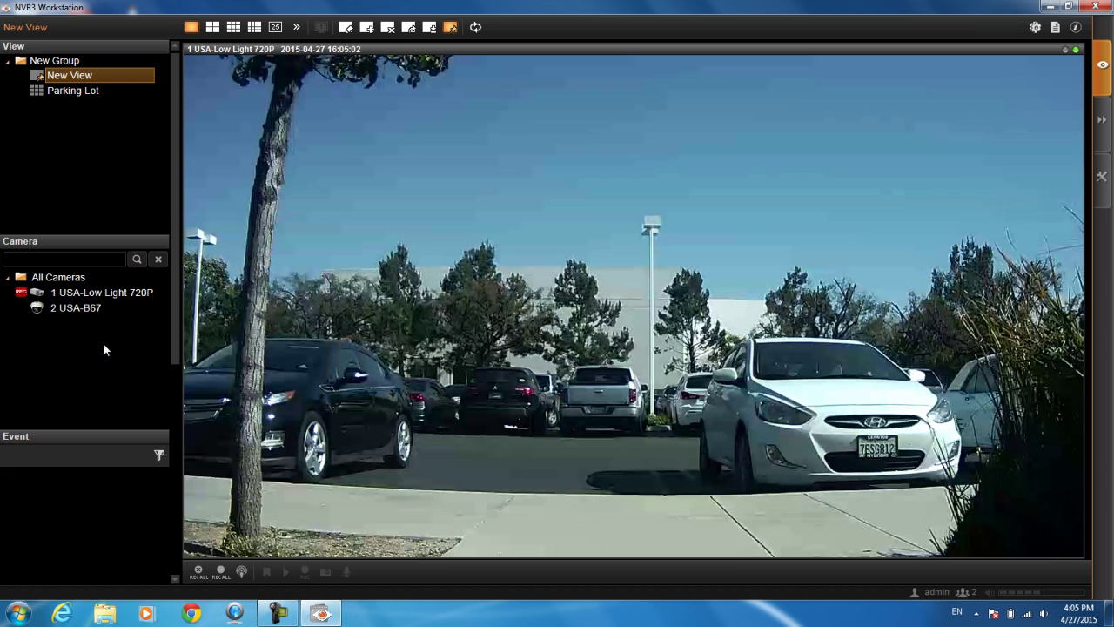
Drag camera 2 USA-B67 into New View and switch it to the Media 2 stream
{"action": "left_click", "coordinate": [100, 306]}
{"action": "left_click_drag", "start_coordinate": [83, 309], "coordinate": [301, 250]}
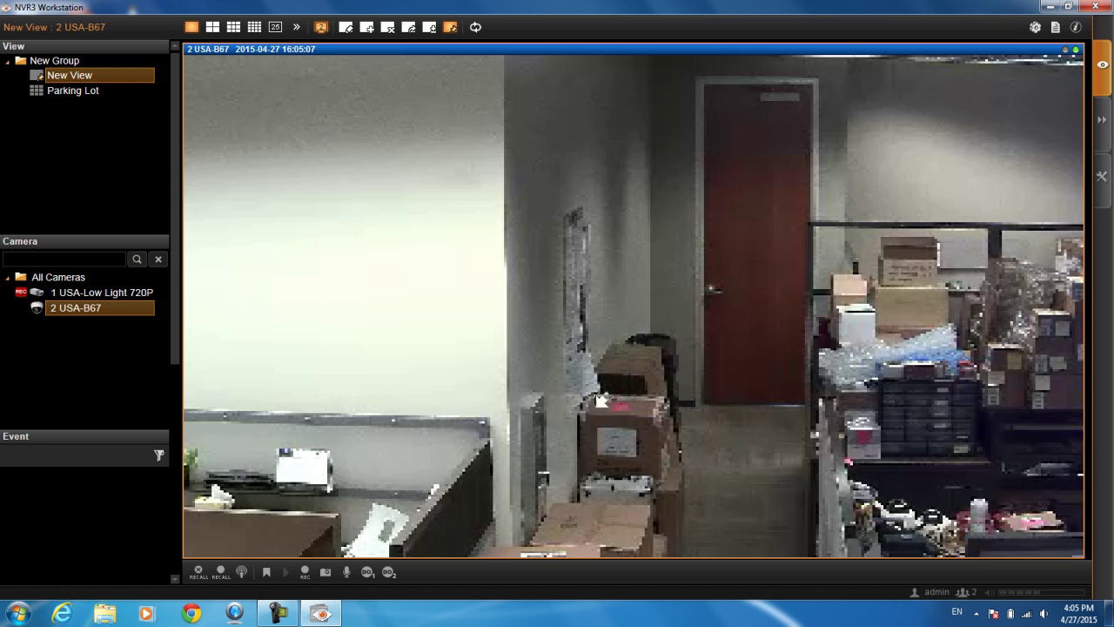
{"action": "mouse_move", "coordinate": [361, 318]}
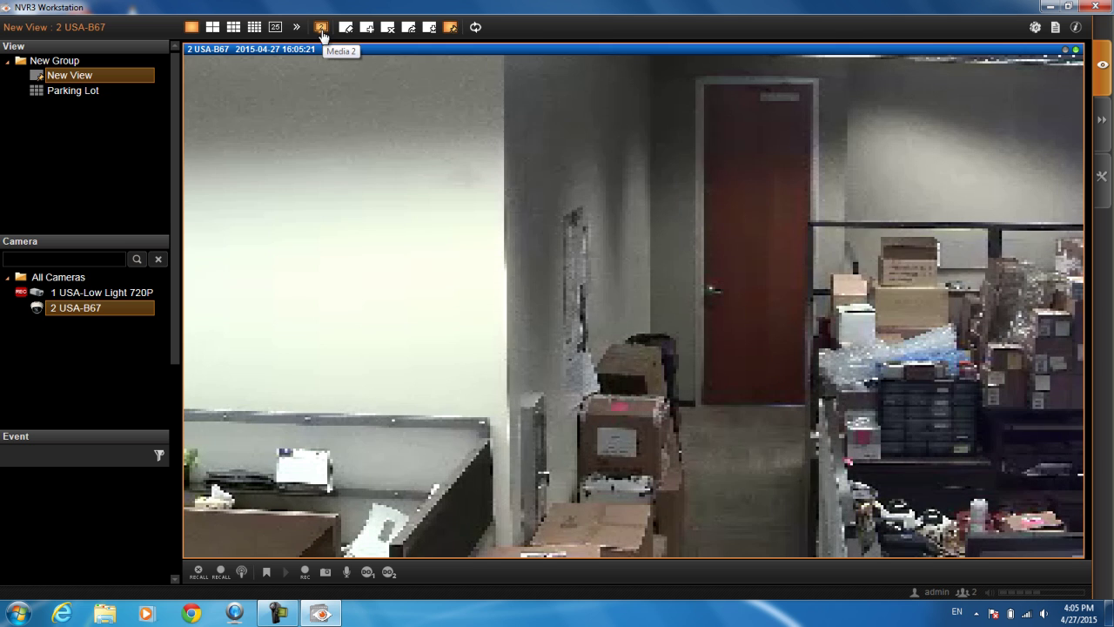
{"action": "left_click", "coordinate": [321, 29]}
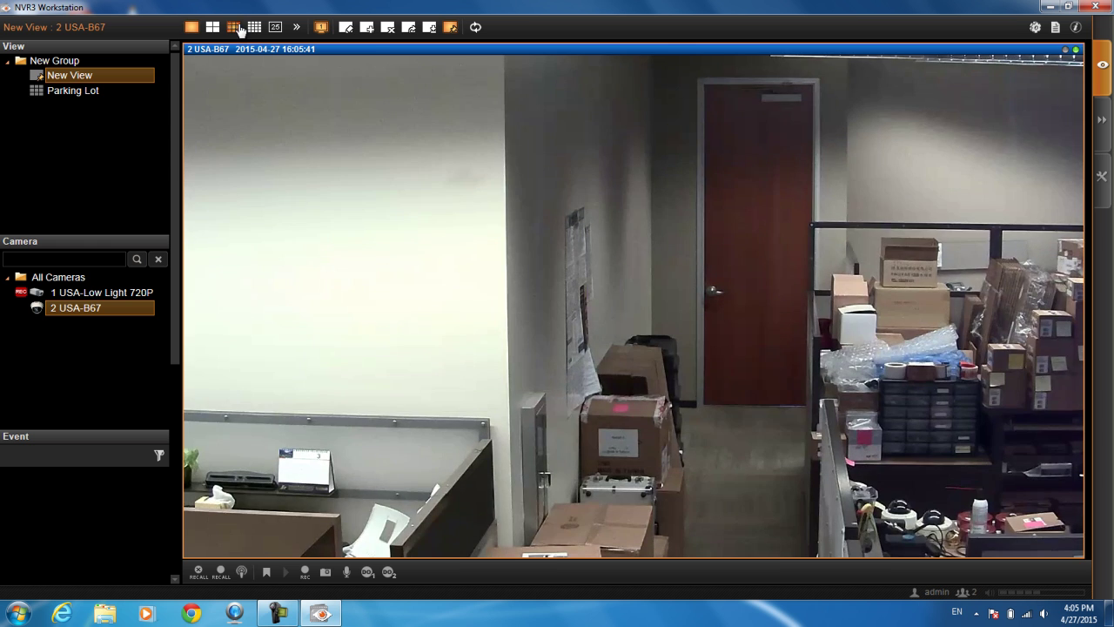
Load All Cameras into a 3x3 grid and select the empty cell below the parking lot feed
{"action": "left_click", "coordinate": [232, 28]}
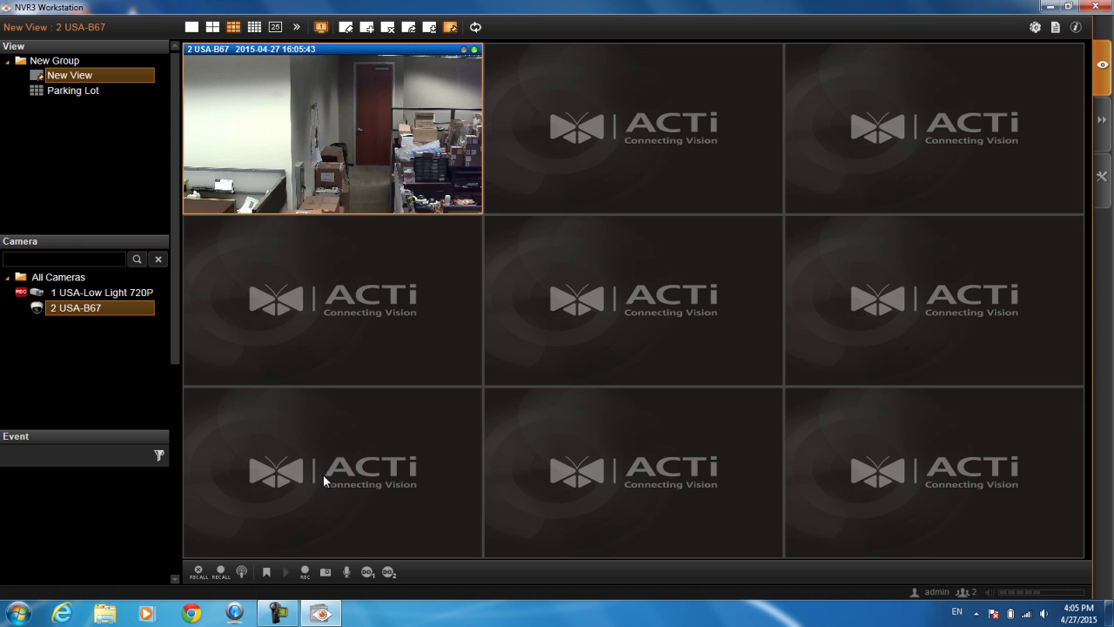
{"action": "double_click", "coordinate": [83, 279]}
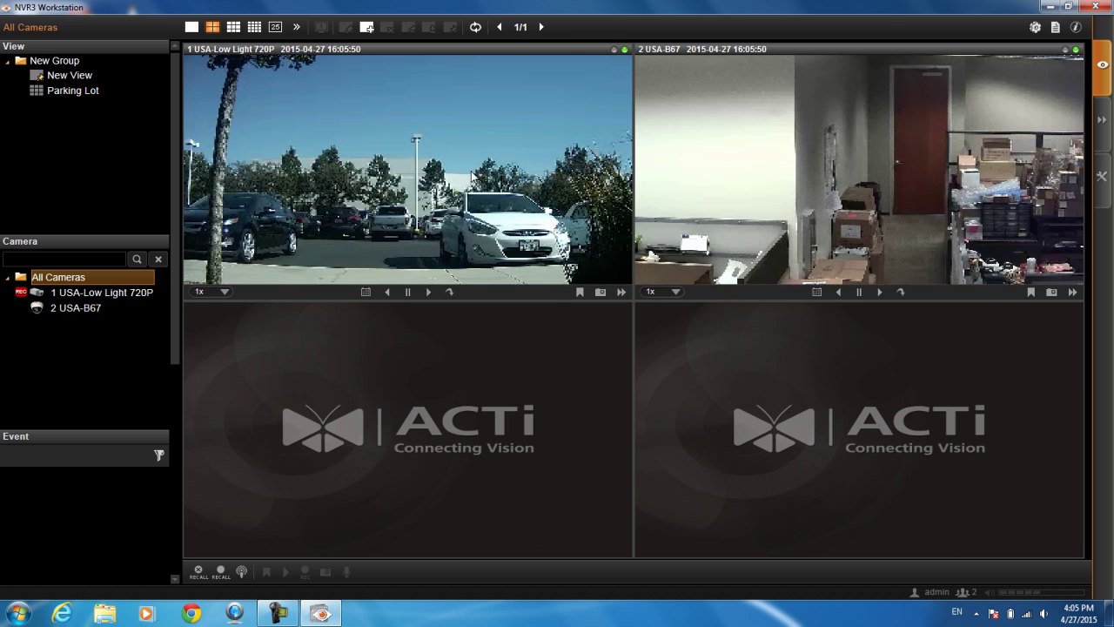
{"action": "left_click", "coordinate": [233, 27]}
{"action": "left_click", "coordinate": [423, 315]}
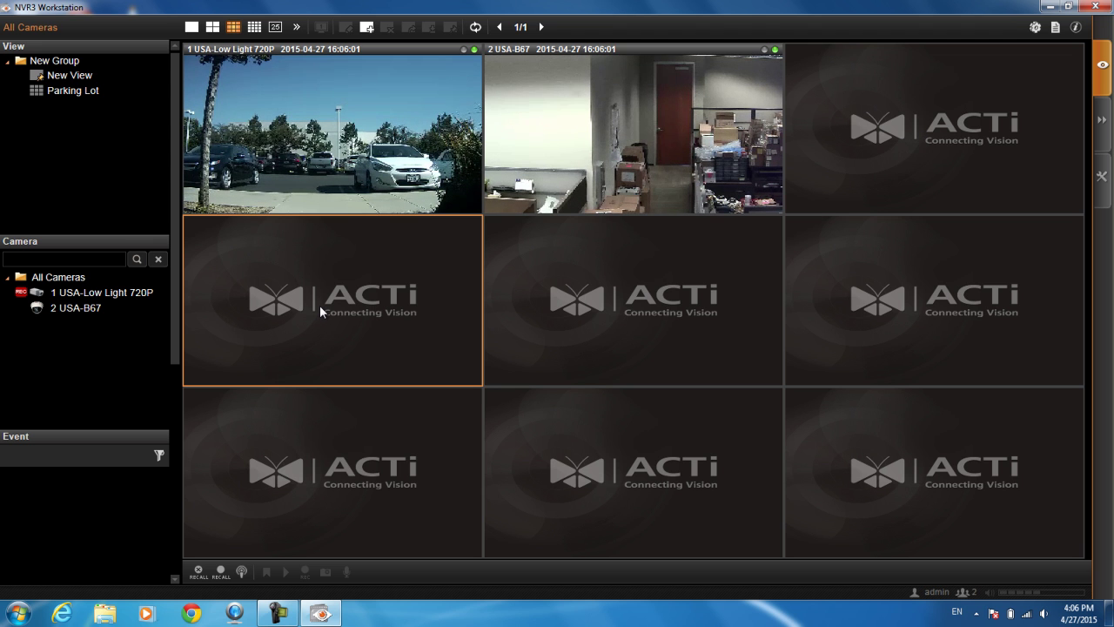
Create a view named 'New View 2' in New Group from the current grid
{"action": "left_click", "coordinate": [365, 31]}
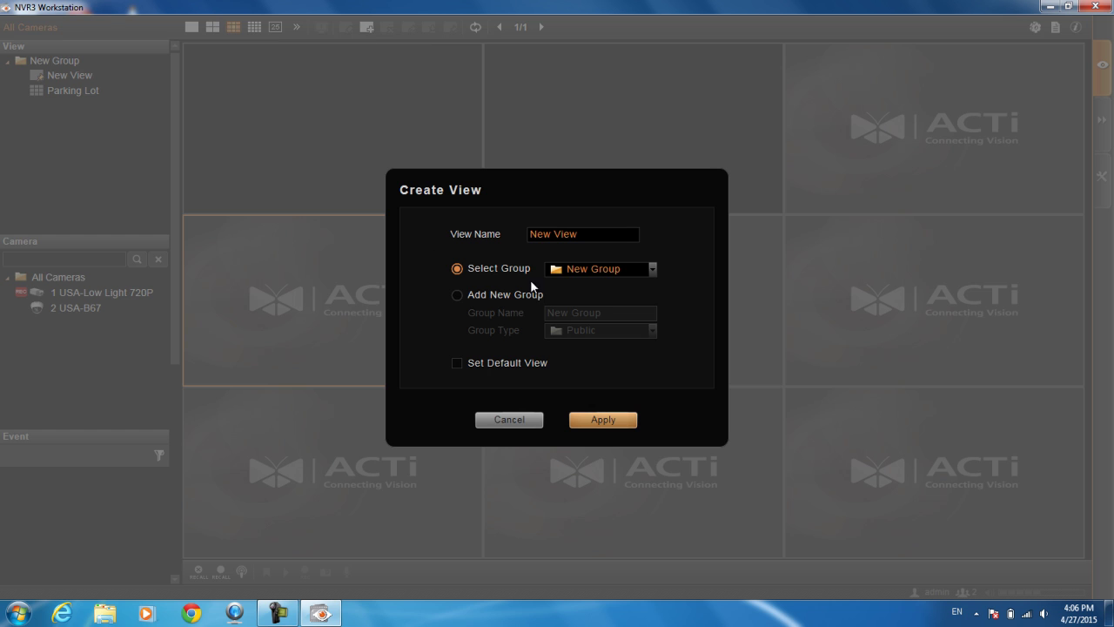
{"action": "left_click", "coordinate": [602, 233]}
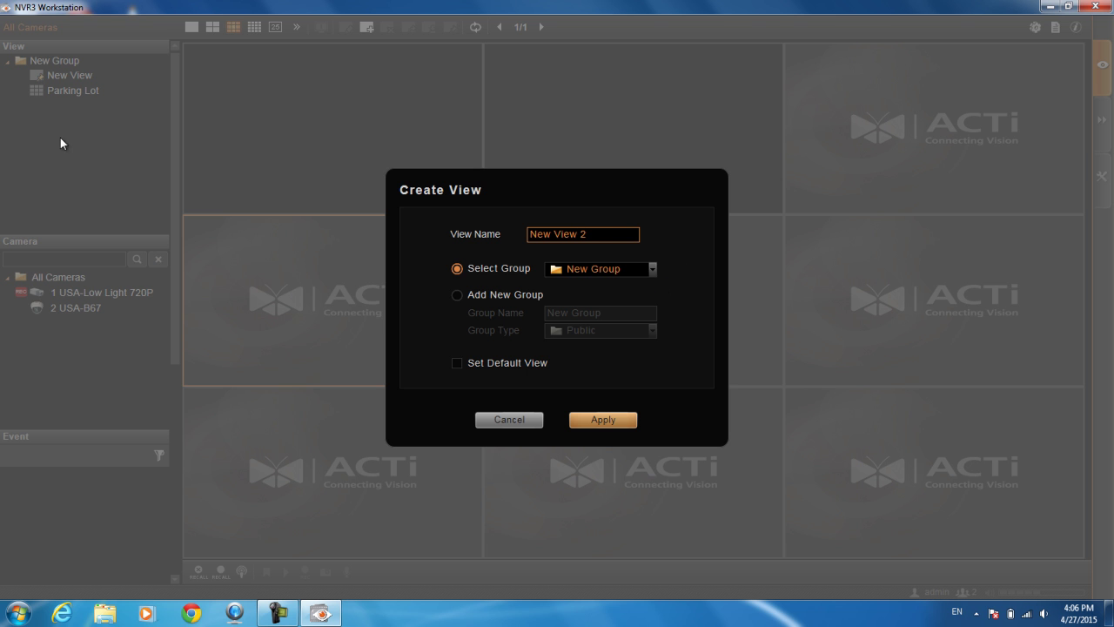
{"action": "left_click", "coordinate": [605, 421]}
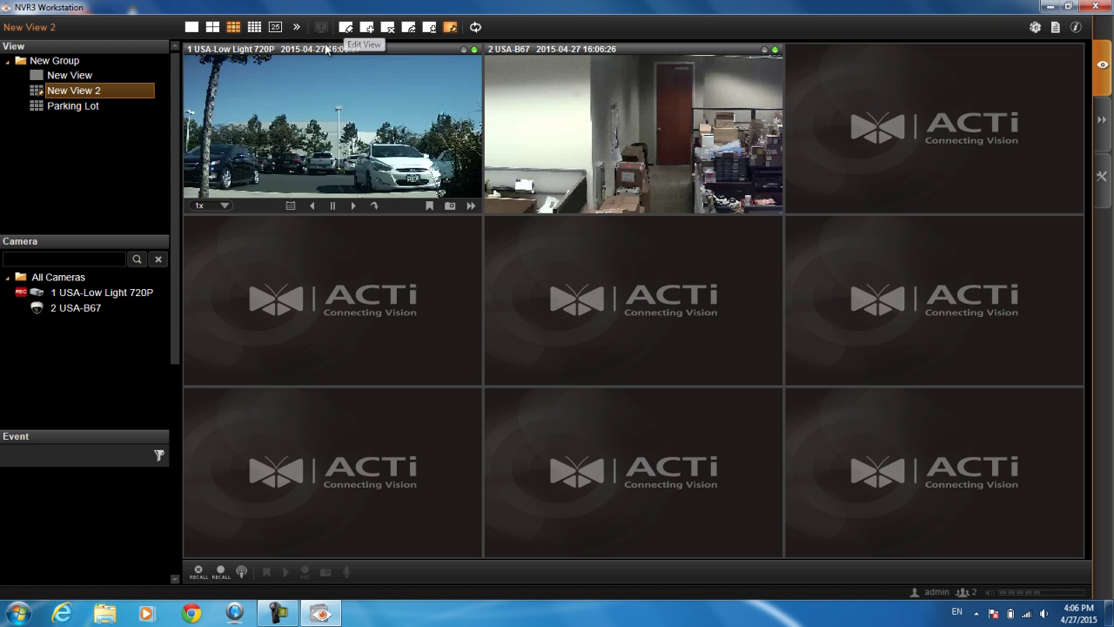
Merge a 2x2 tile block, put 1 USA-Low Light 720P in it, then reset to 3x3
{"action": "left_click", "coordinate": [300, 29]}
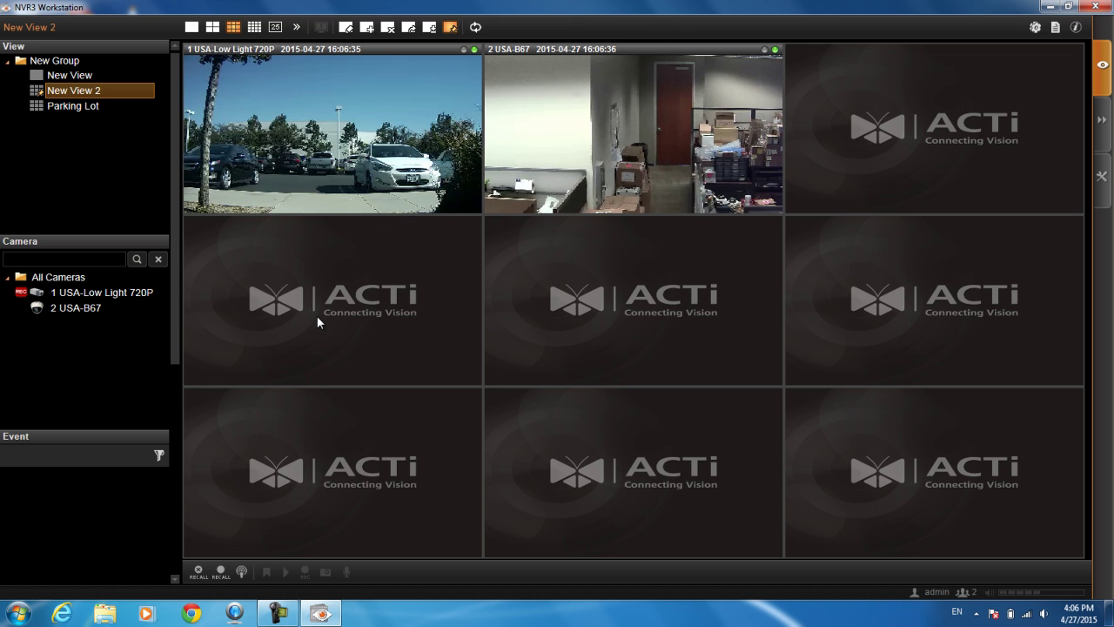
{"action": "left_click", "coordinate": [346, 30]}
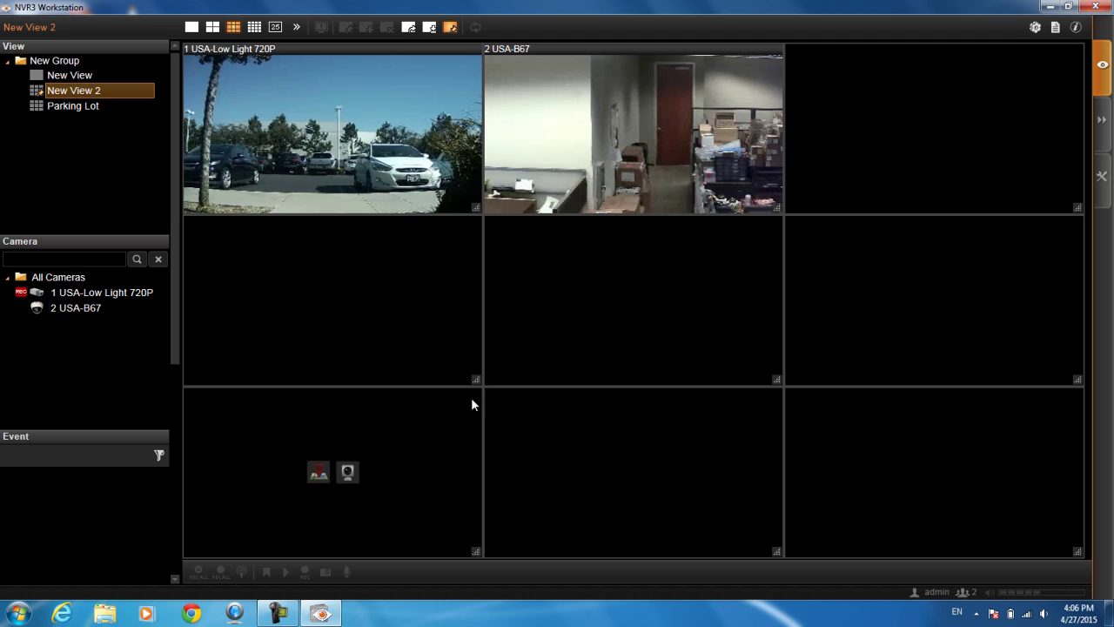
{"action": "left_click_drag", "start_coordinate": [476, 380], "coordinate": [778, 553]}
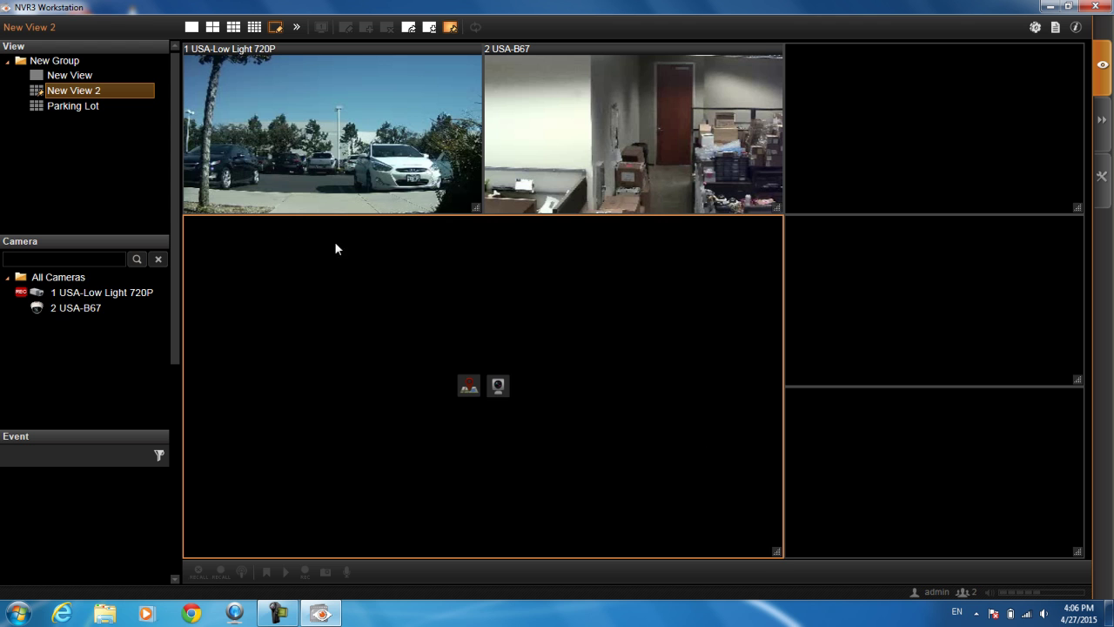
{"action": "left_click", "coordinate": [119, 294]}
{"action": "left_click_drag", "start_coordinate": [118, 299], "coordinate": [442, 329]}
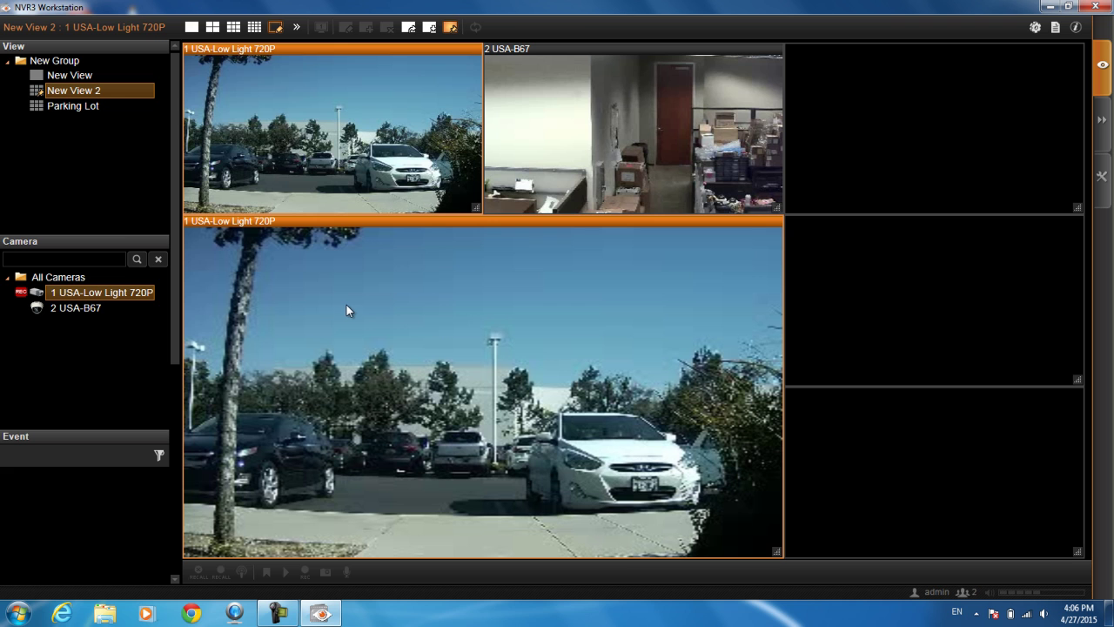
{"action": "left_click", "coordinate": [409, 28]}
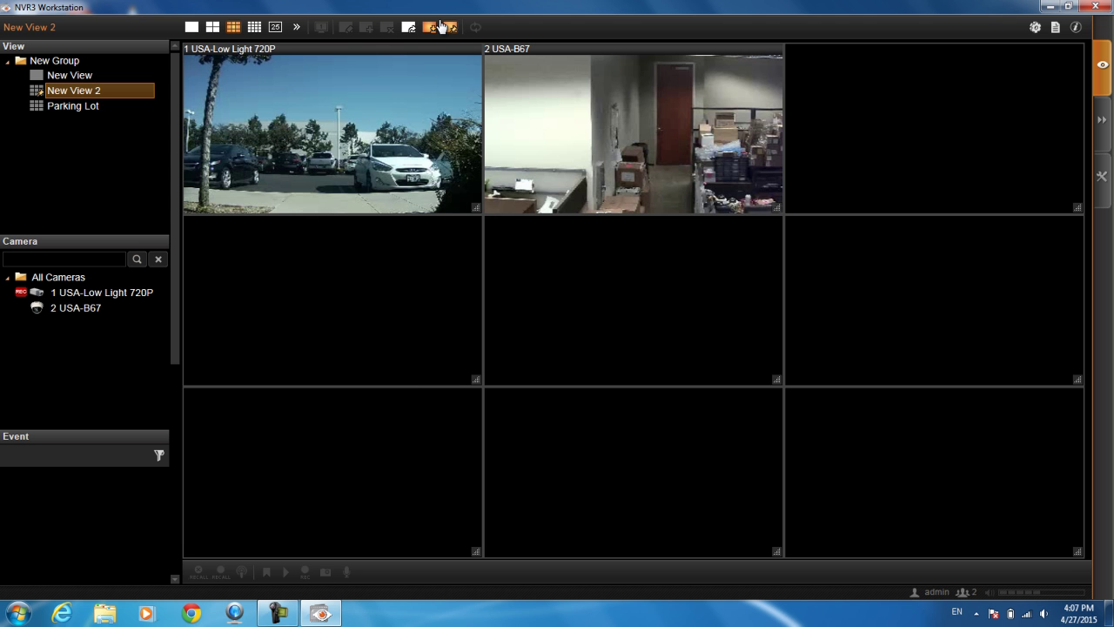
Save the New View 2 layout and start an Instant Patrol, bringing 2 USA-B67 up alone
{"action": "left_click", "coordinate": [430, 29]}
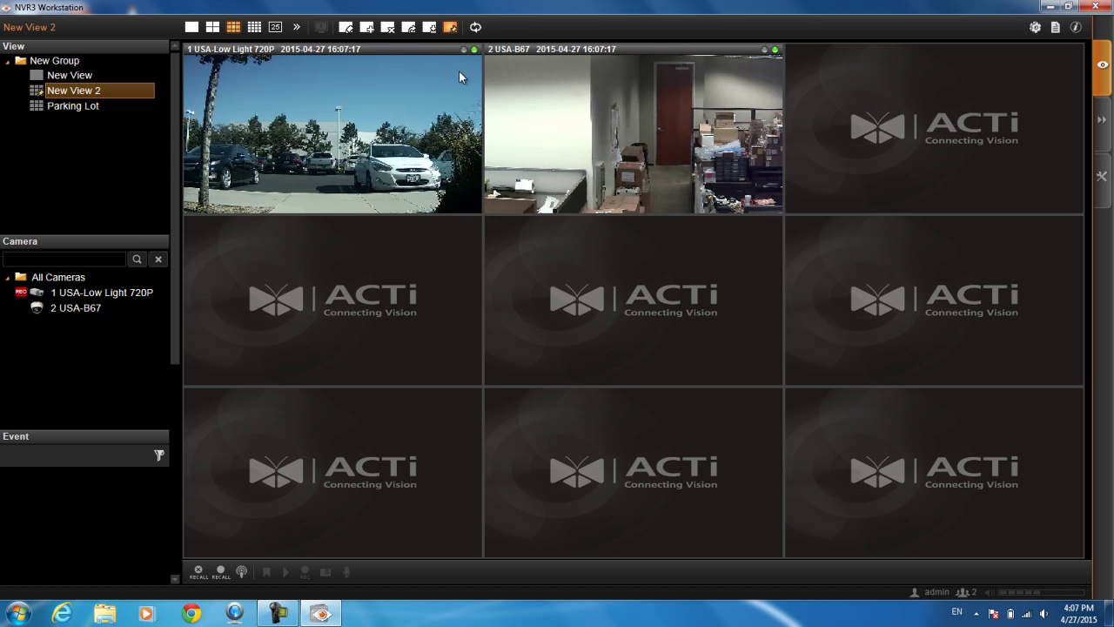
{"action": "left_click", "coordinate": [475, 27]}
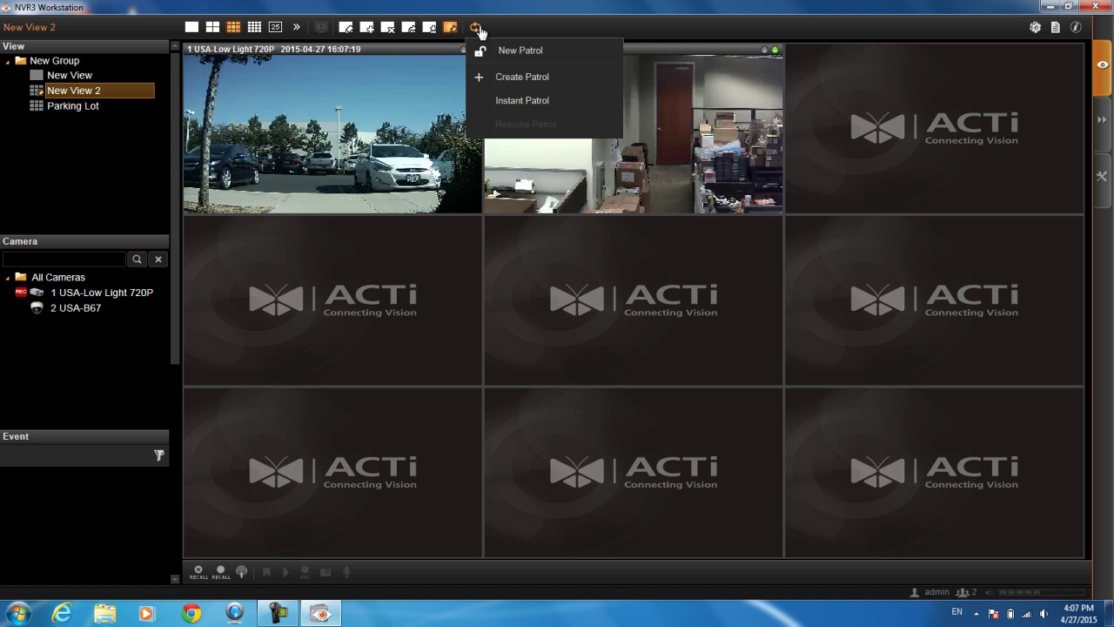
{"action": "left_click", "coordinate": [502, 103]}
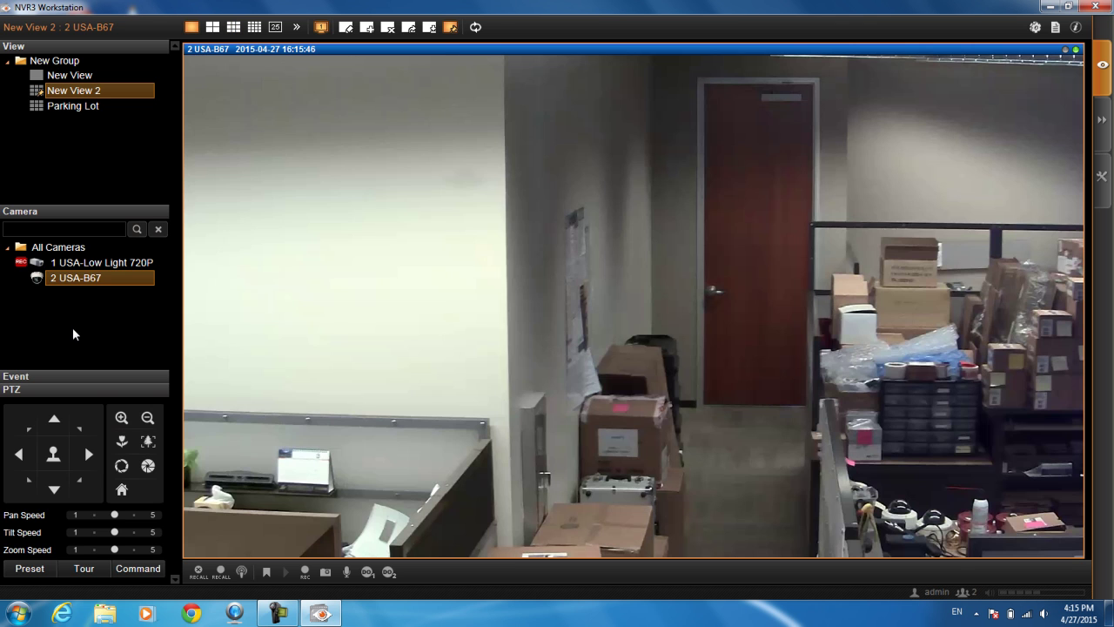
{"action": "mouse_move", "coordinate": [723, 154]}
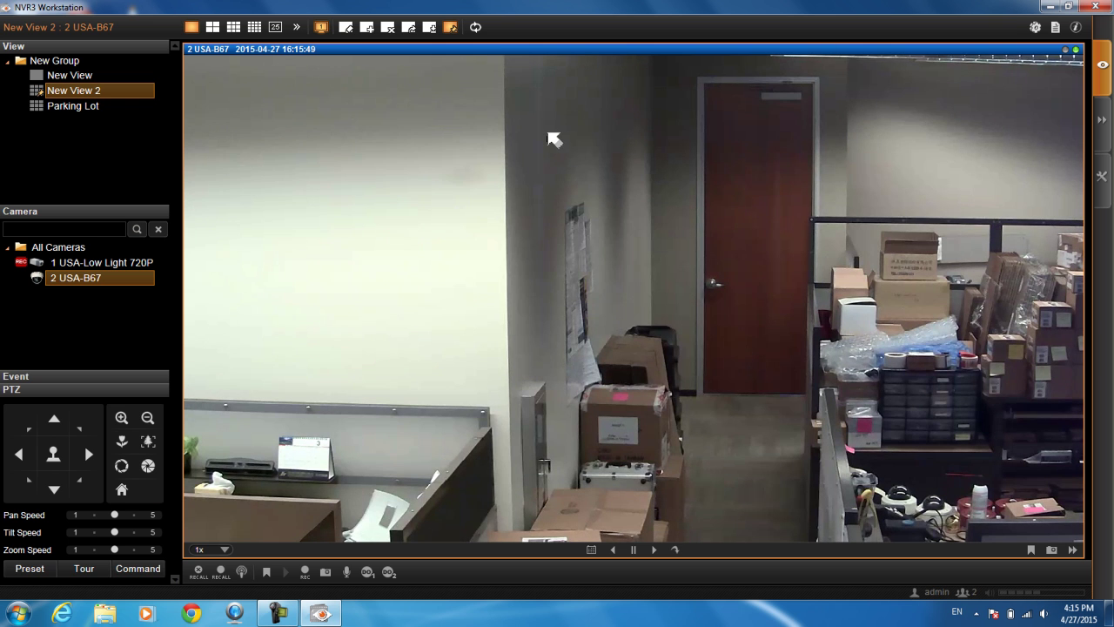
{"action": "right_click", "coordinate": [509, 145]}
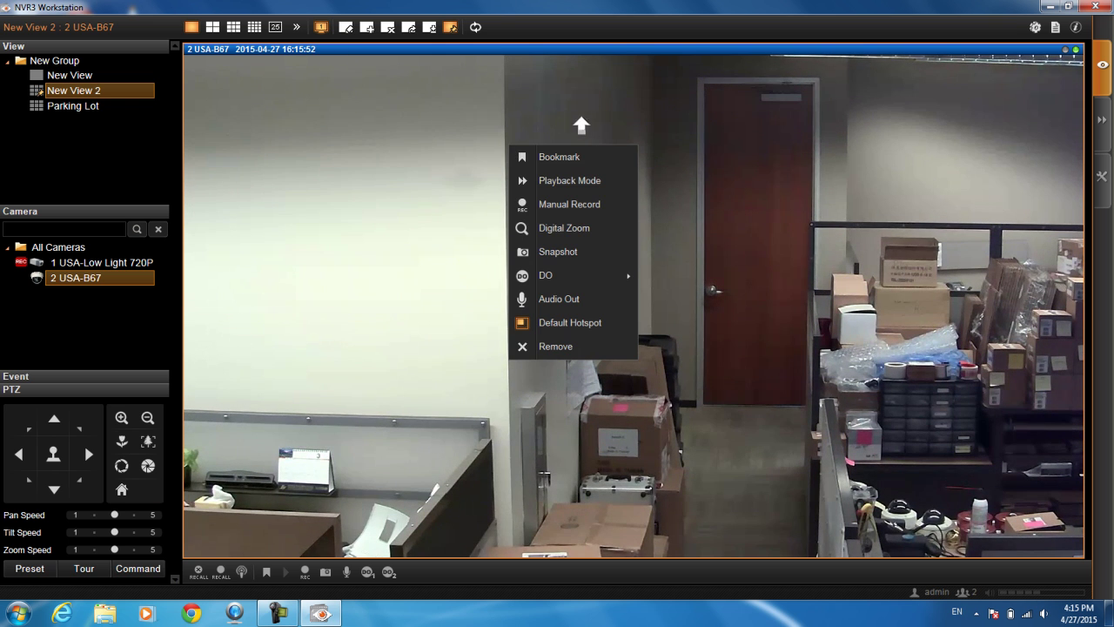
{"action": "left_click", "coordinate": [591, 159]}
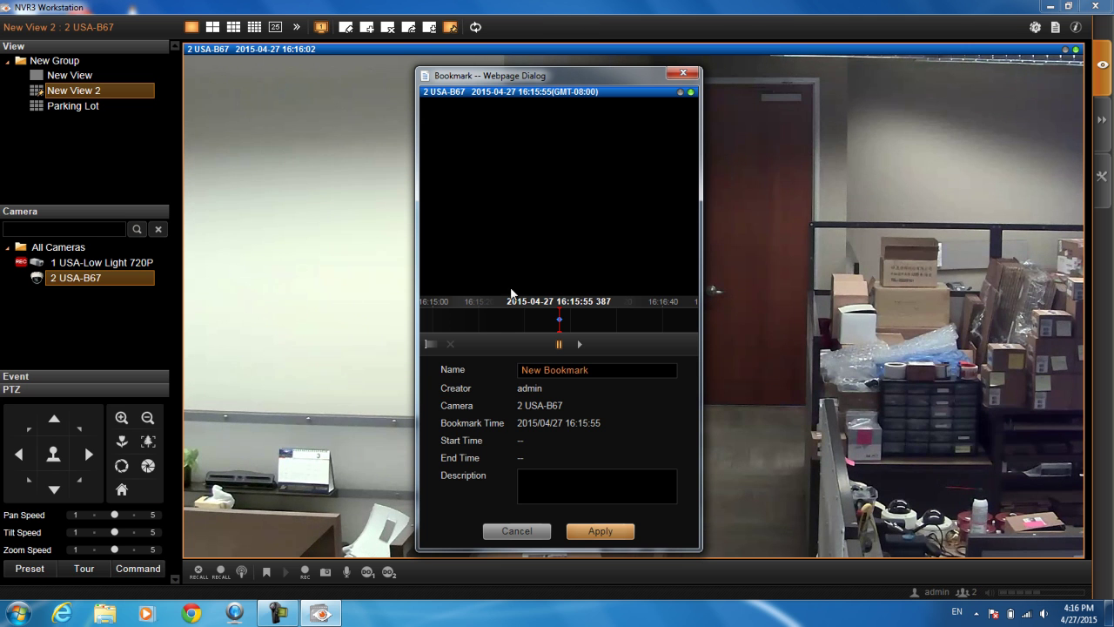
{"action": "left_click", "coordinate": [517, 530]}
Remove camera 2 USA-B67 from New View 2 via its context menu, leaving the pane empty
{"action": "right_click", "coordinate": [523, 136]}
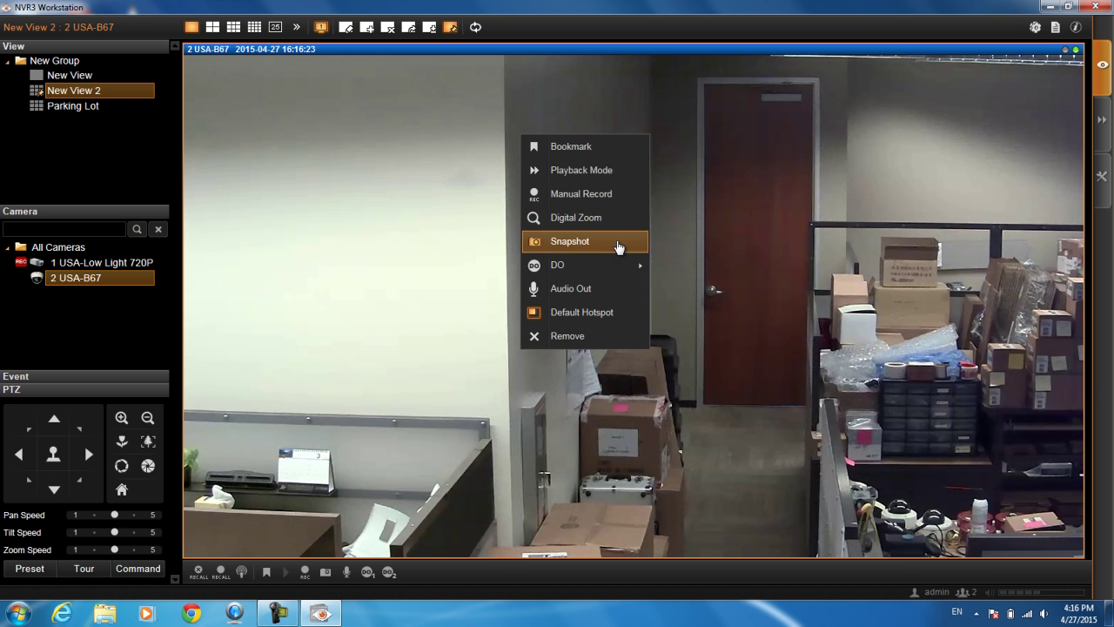
{"action": "mouse_move", "coordinate": [591, 269]}
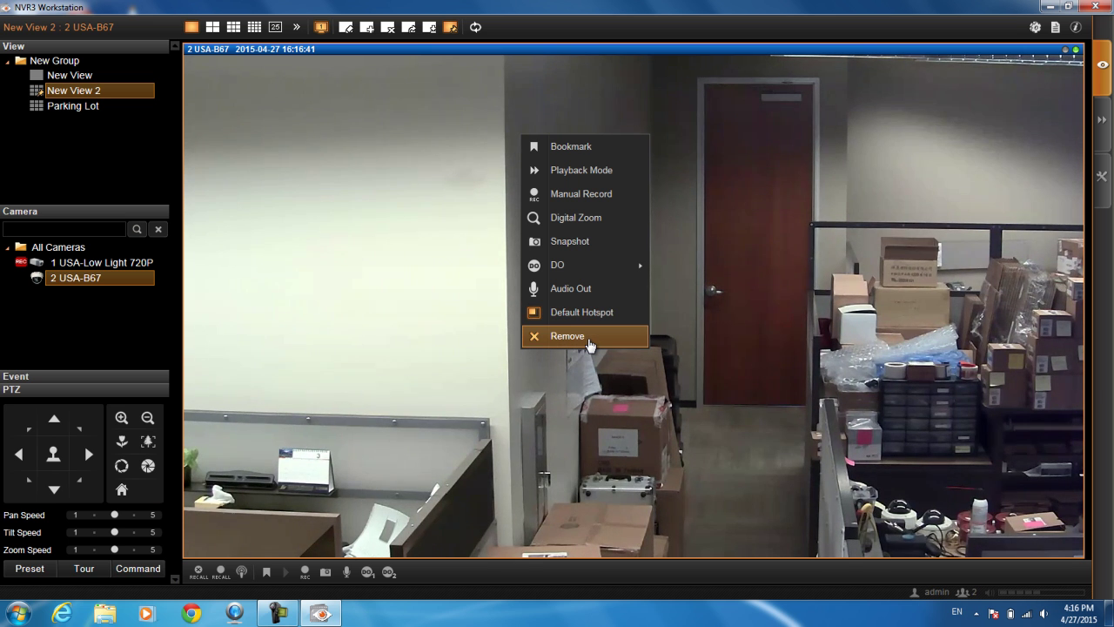
{"action": "left_click", "coordinate": [589, 345]}
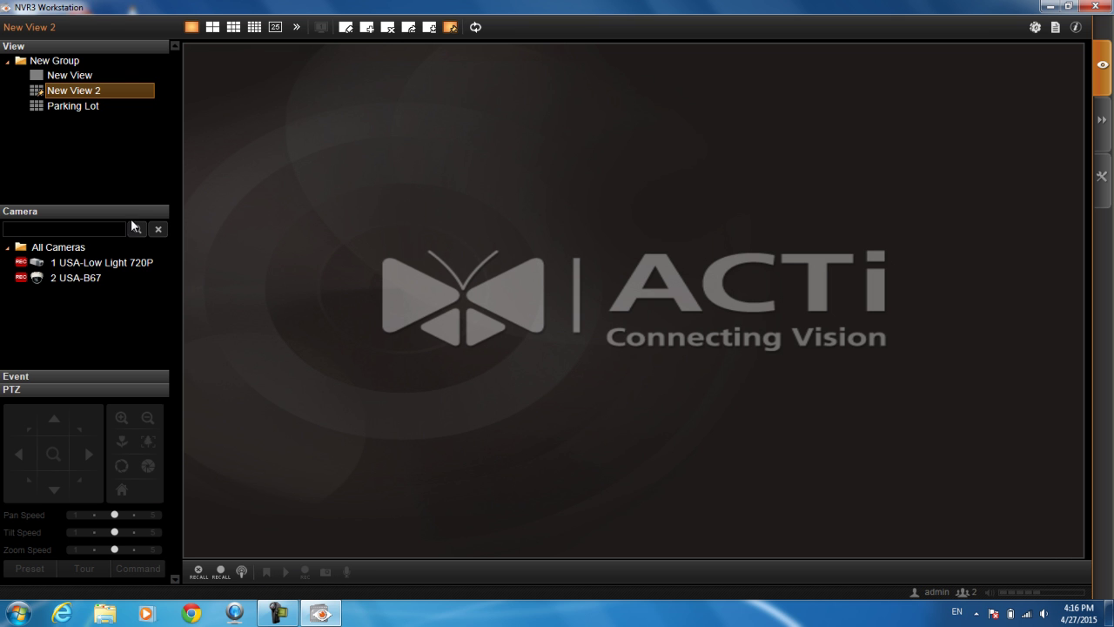
Put 2 USA-B67 back, toggle its stream, enter Playback Mode and rewind the timeline
{"action": "left_click_drag", "start_coordinate": [87, 278], "coordinate": [570, 432]}
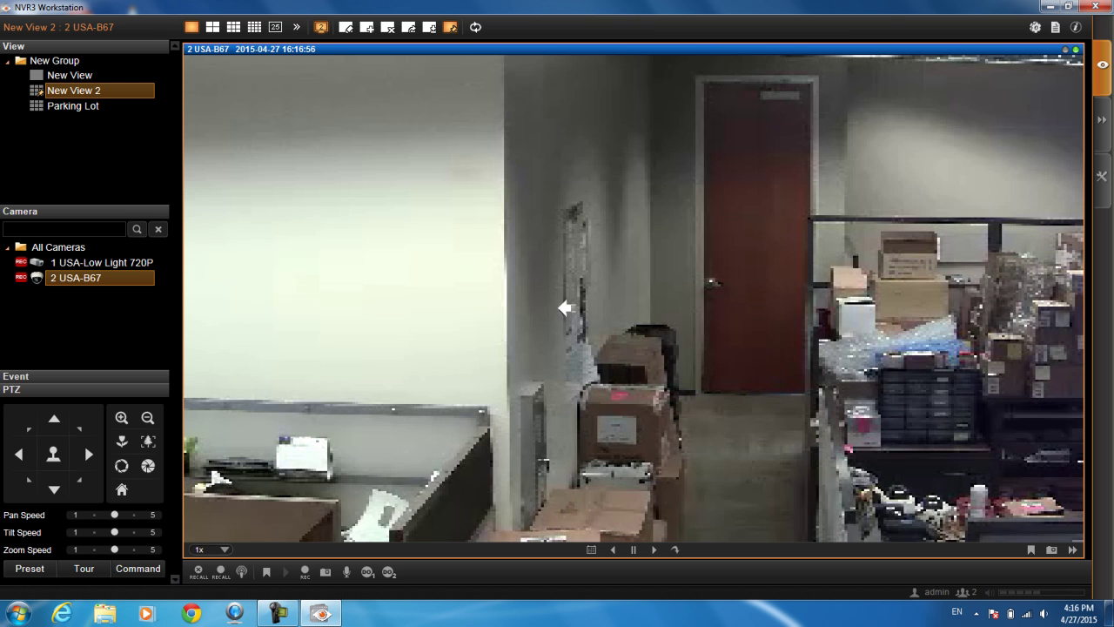
{"action": "left_click", "coordinate": [321, 27]}
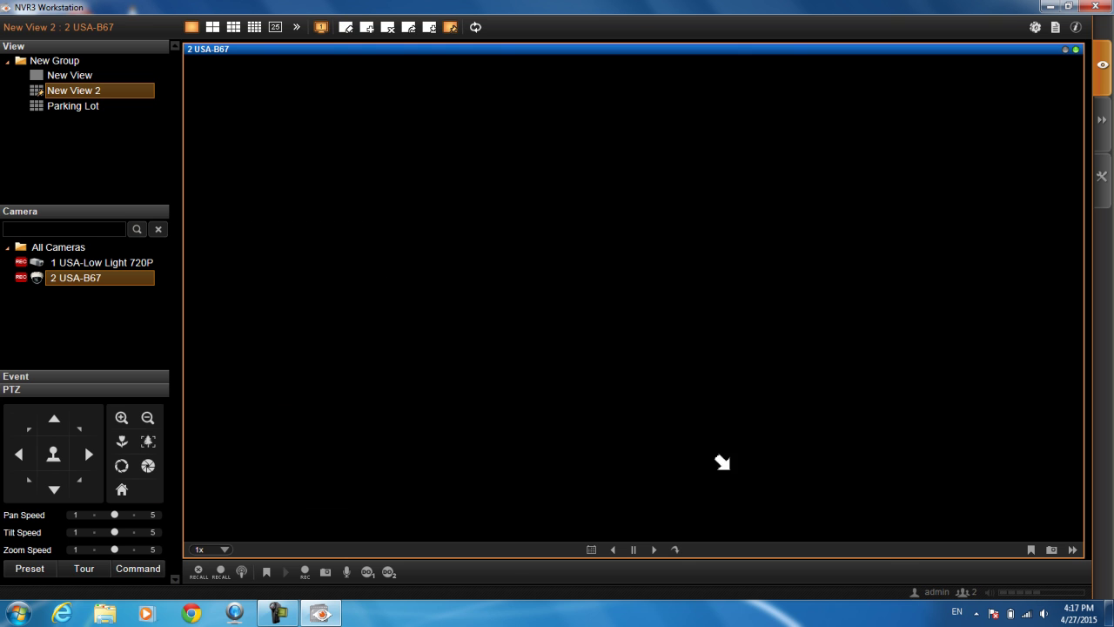
{"action": "left_click", "coordinate": [654, 552]}
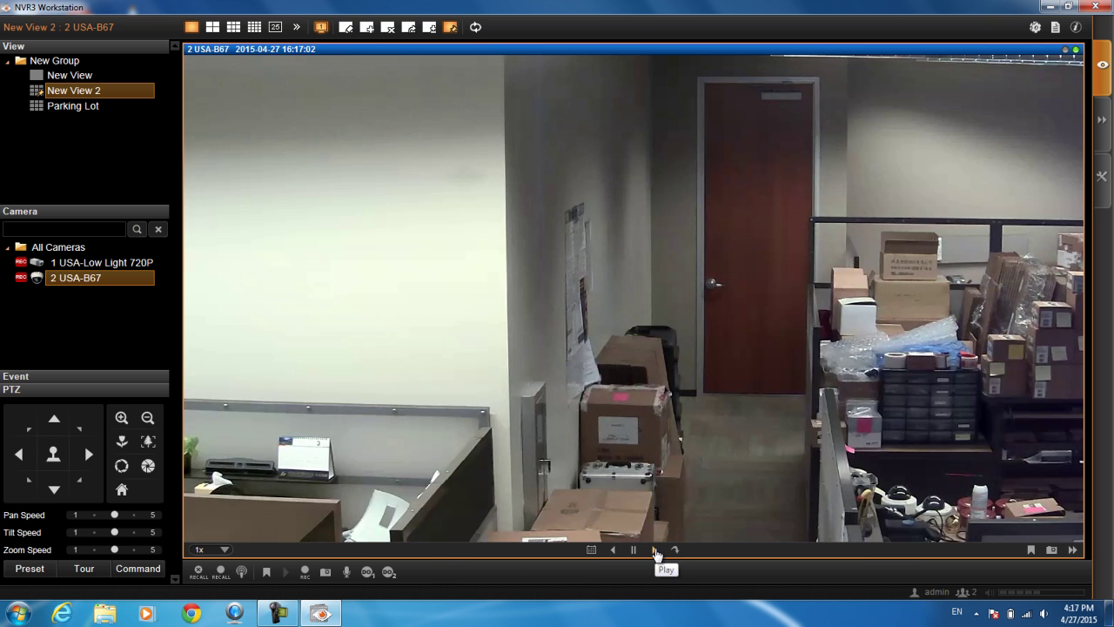
{"action": "left_click", "coordinate": [656, 553]}
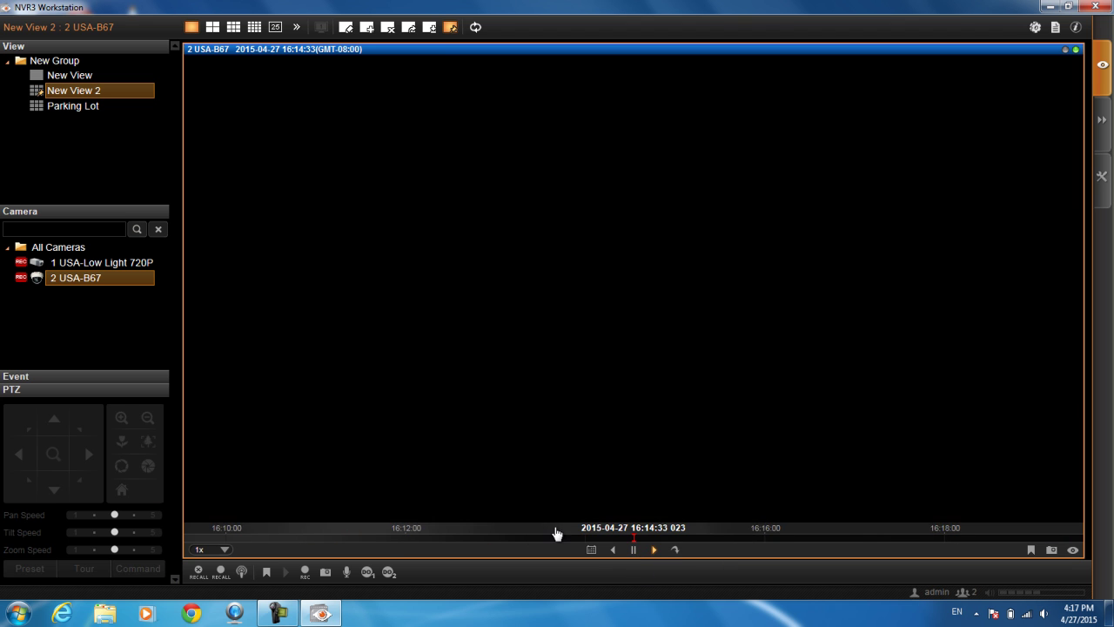
{"action": "left_click_drag", "start_coordinate": [557, 530], "coordinate": [807, 534]}
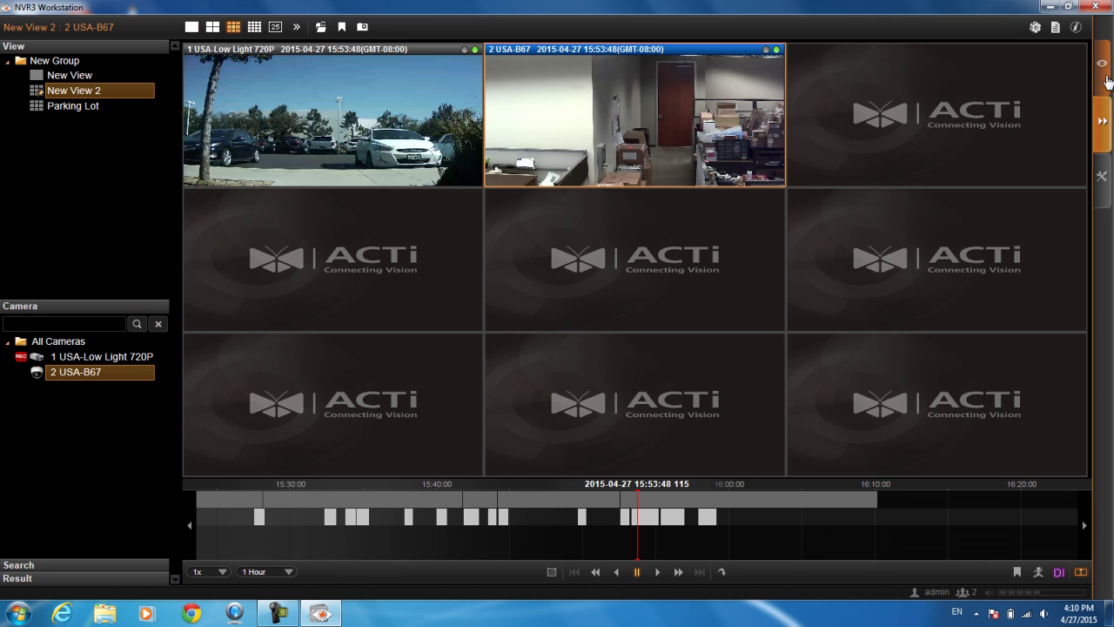
Return to live view and show the 2 USA-B67 camera alone in one large tile
{"action": "left_click", "coordinate": [1102, 65]}
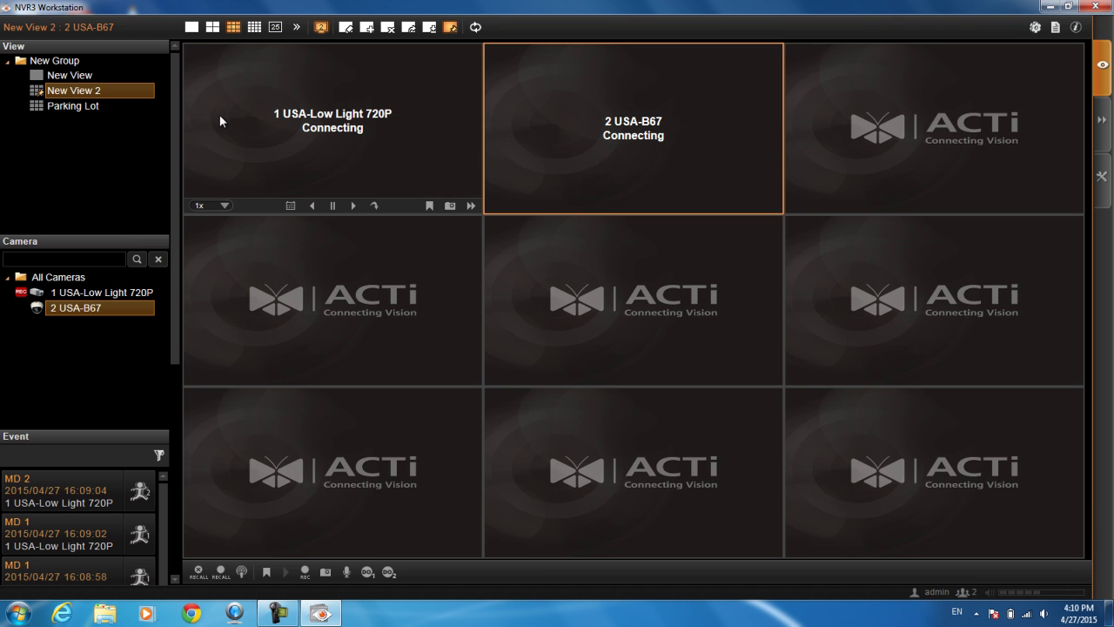
{"action": "left_click", "coordinate": [229, 144]}
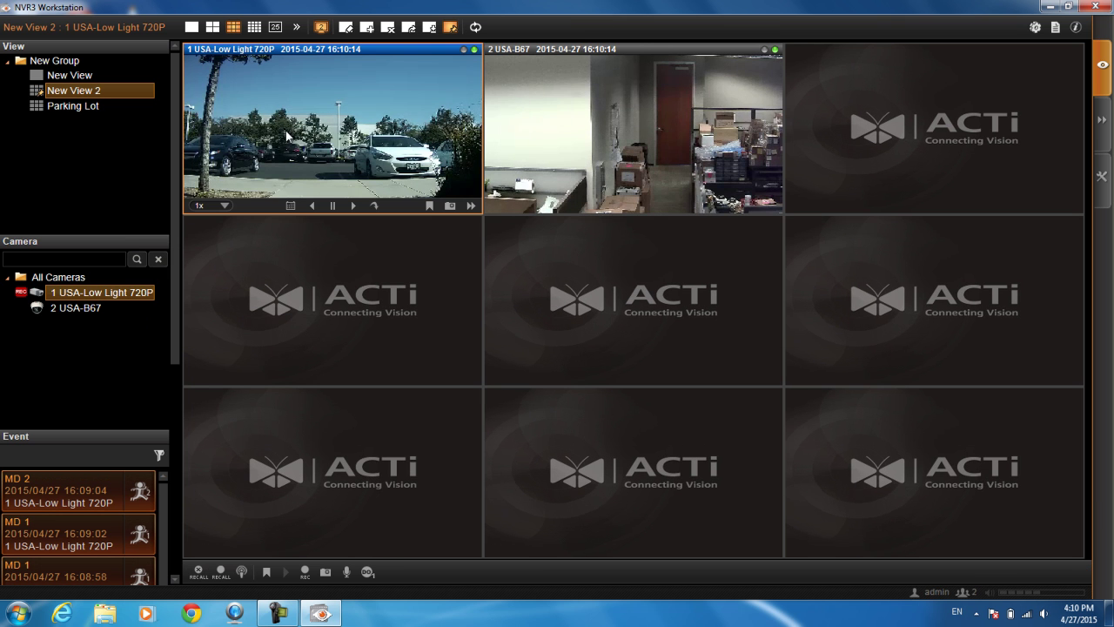
{"action": "left_click", "coordinate": [558, 122]}
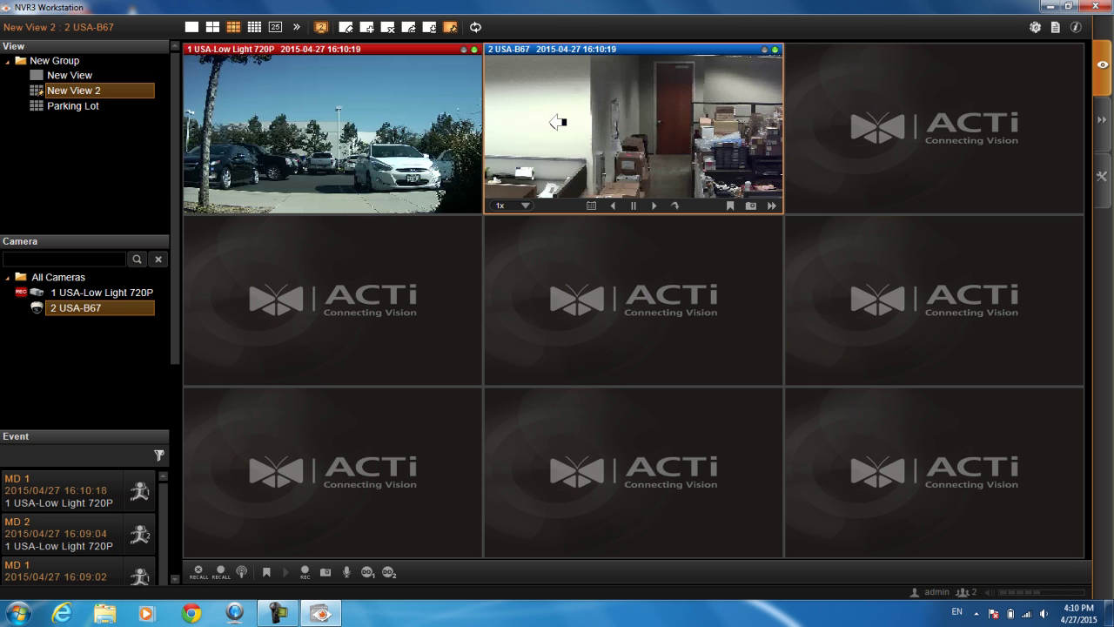
{"action": "left_click", "coordinate": [322, 27]}
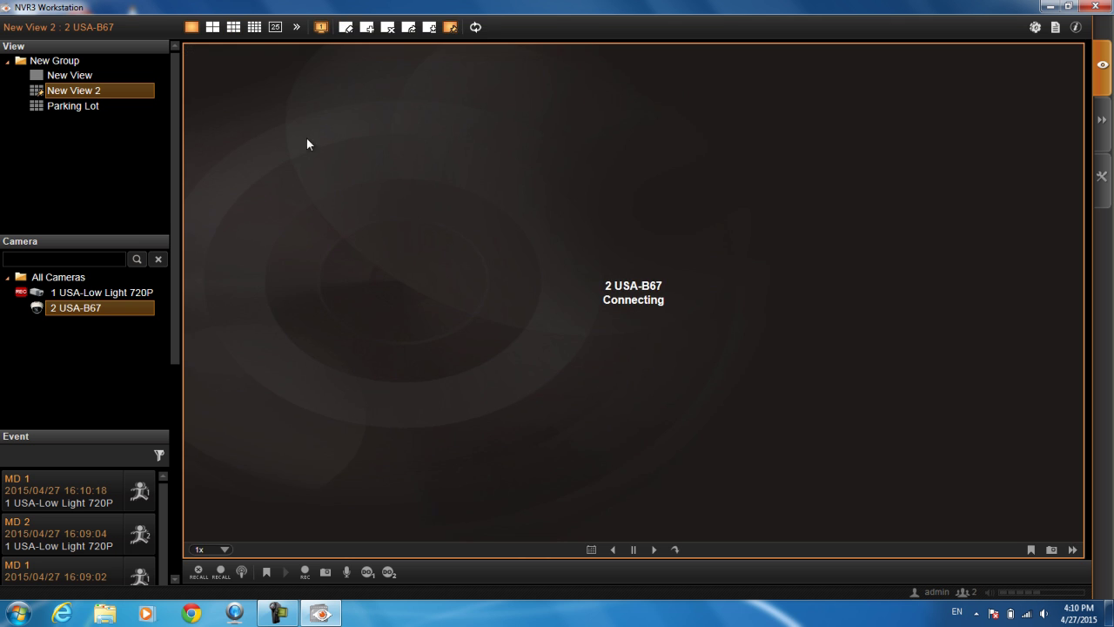
PTZ-zoom 2 USA-B67 in and back out, then show 1 USA-Low Light 720P full-size
{"action": "left_click", "coordinate": [64, 439]}
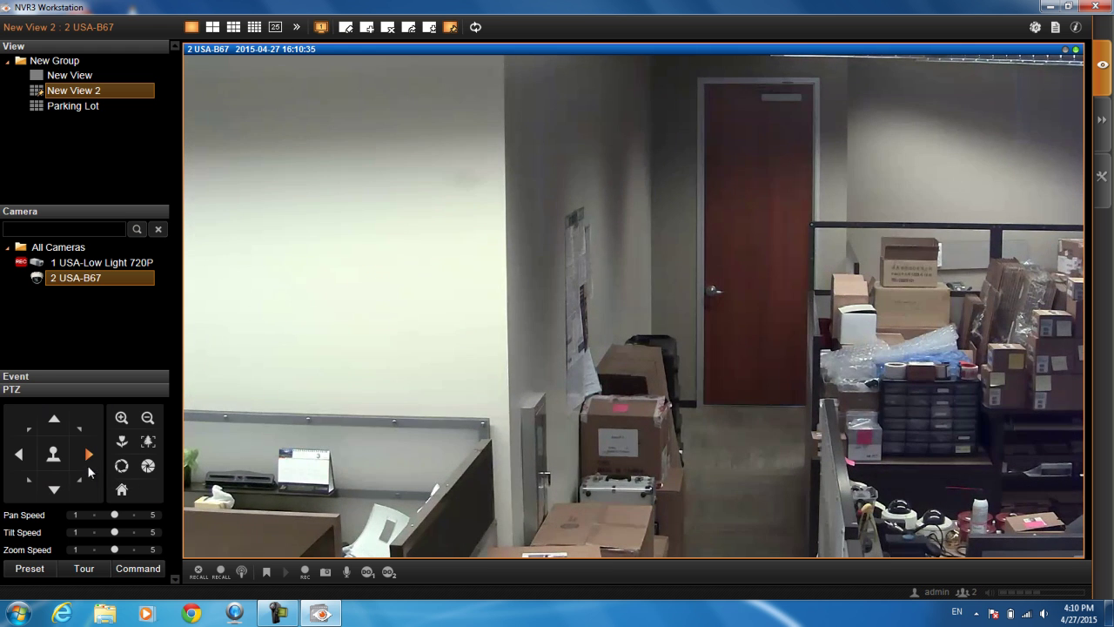
{"action": "left_click", "coordinate": [122, 420]}
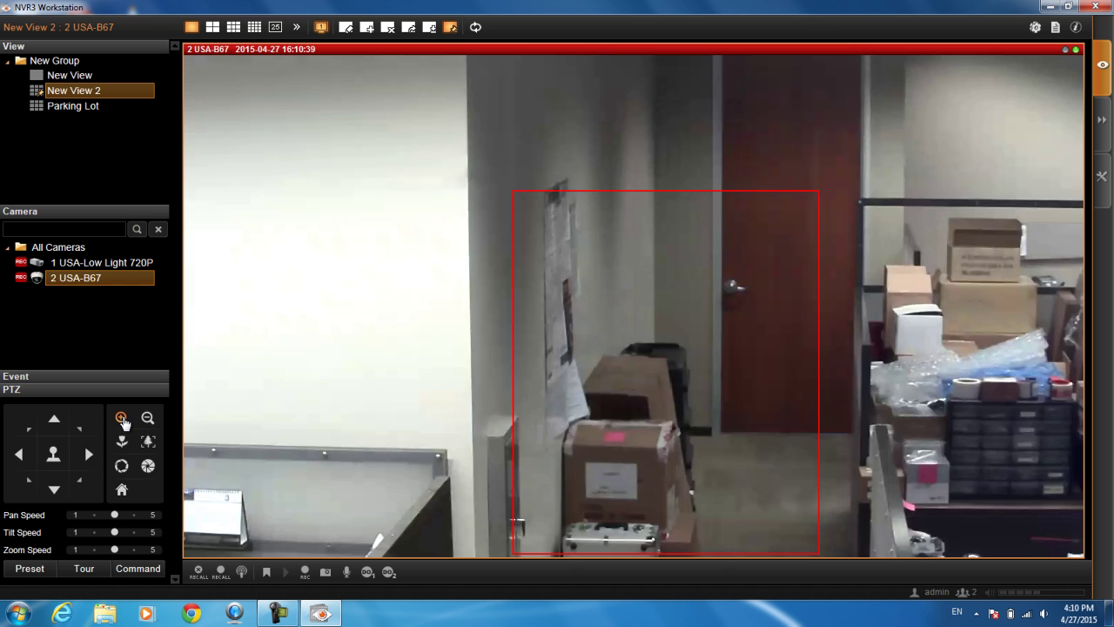
{"action": "left_click", "coordinate": [150, 421]}
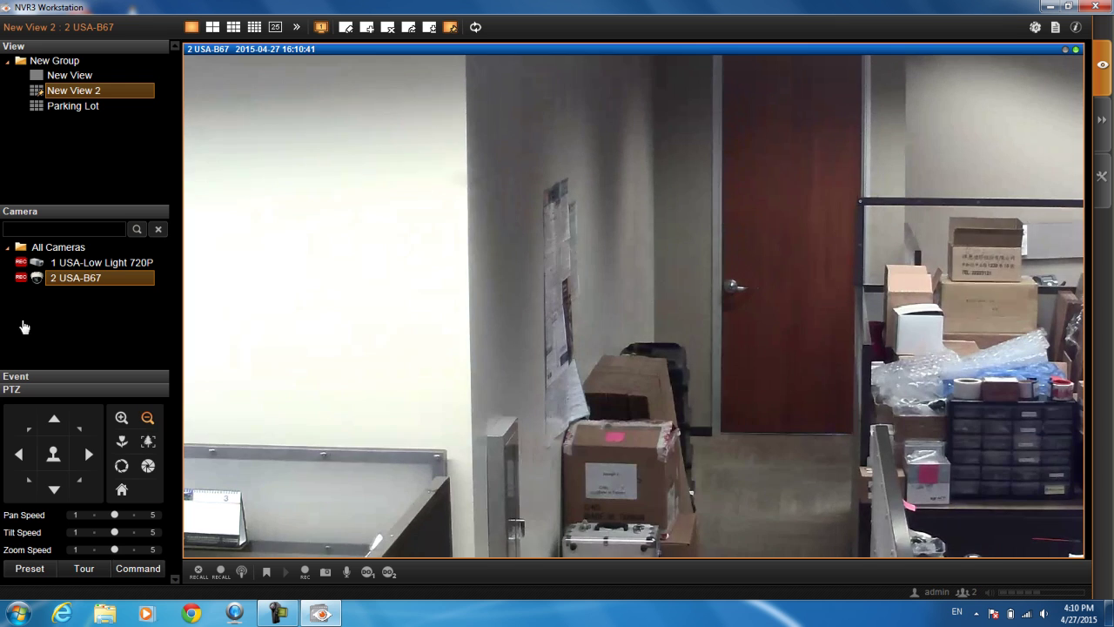
{"action": "double_click", "coordinate": [95, 262]}
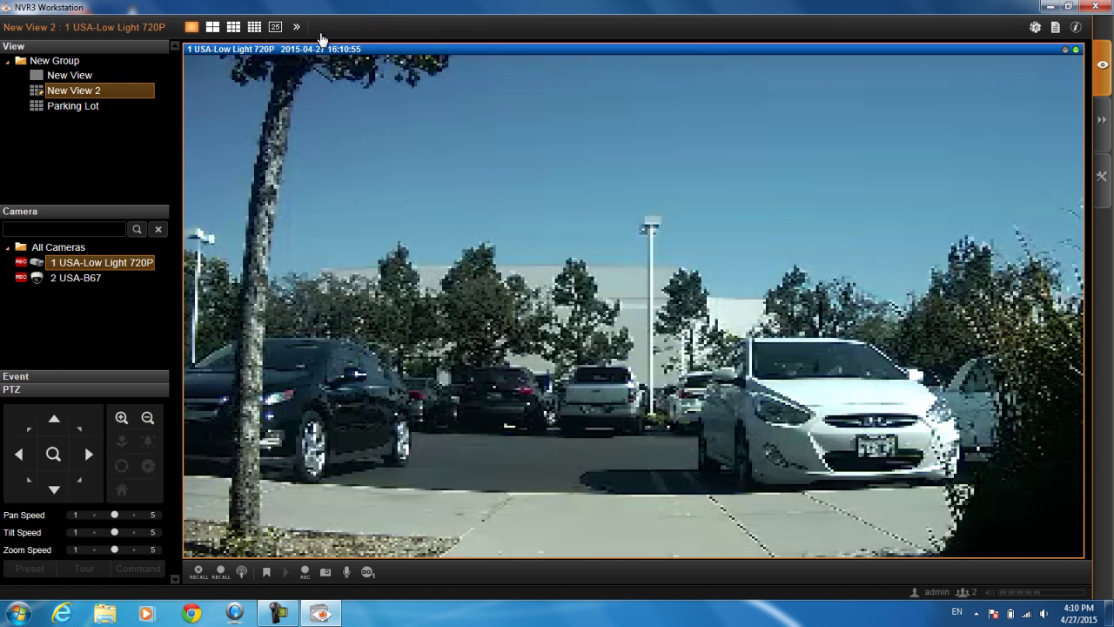
Start Instant Playback of 1 USA-Low Light 720P, digitally zooming on the white car, then resetting
{"action": "left_click", "coordinate": [321, 30]}
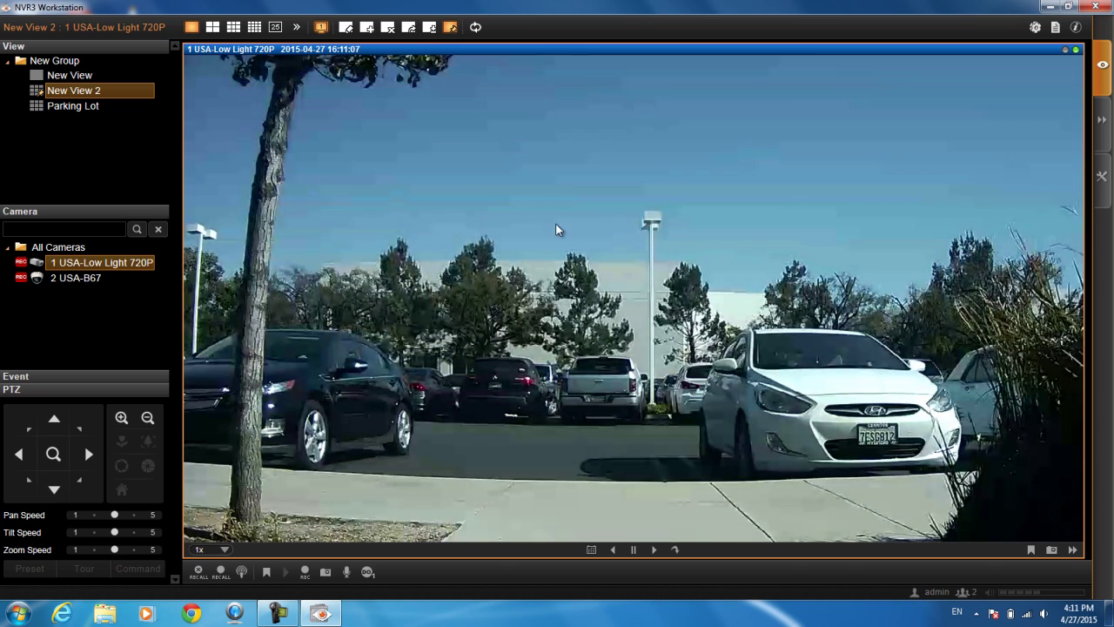
{"action": "left_click_drag", "start_coordinate": [541, 193], "coordinate": [977, 497]}
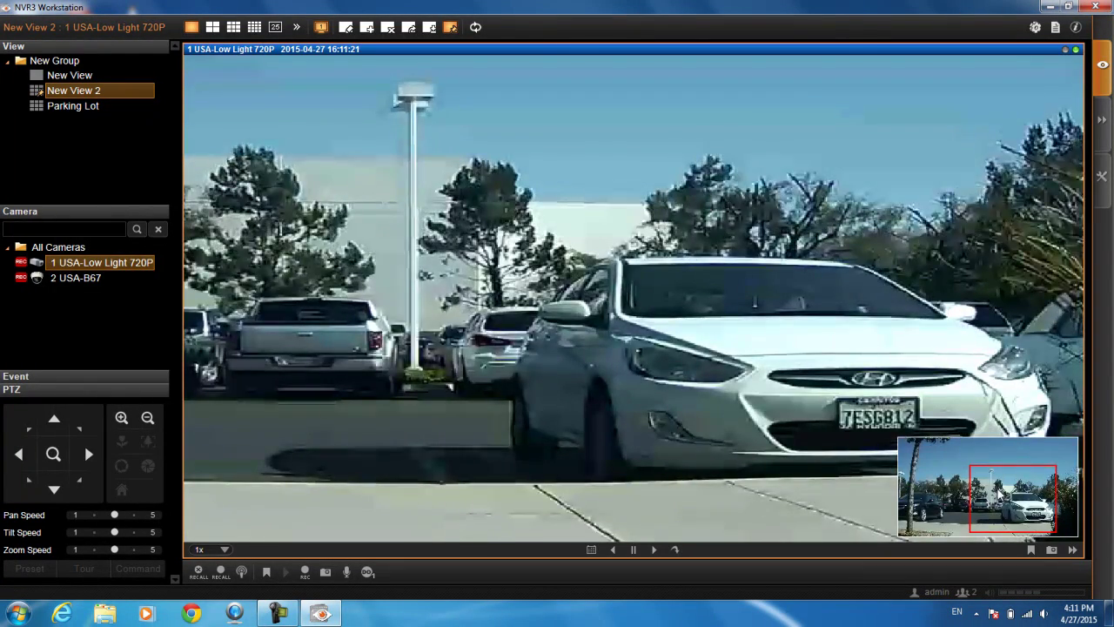
{"action": "scroll", "coordinate": [498, 242], "scroll_direction": "down", "scroll_amount": 3}
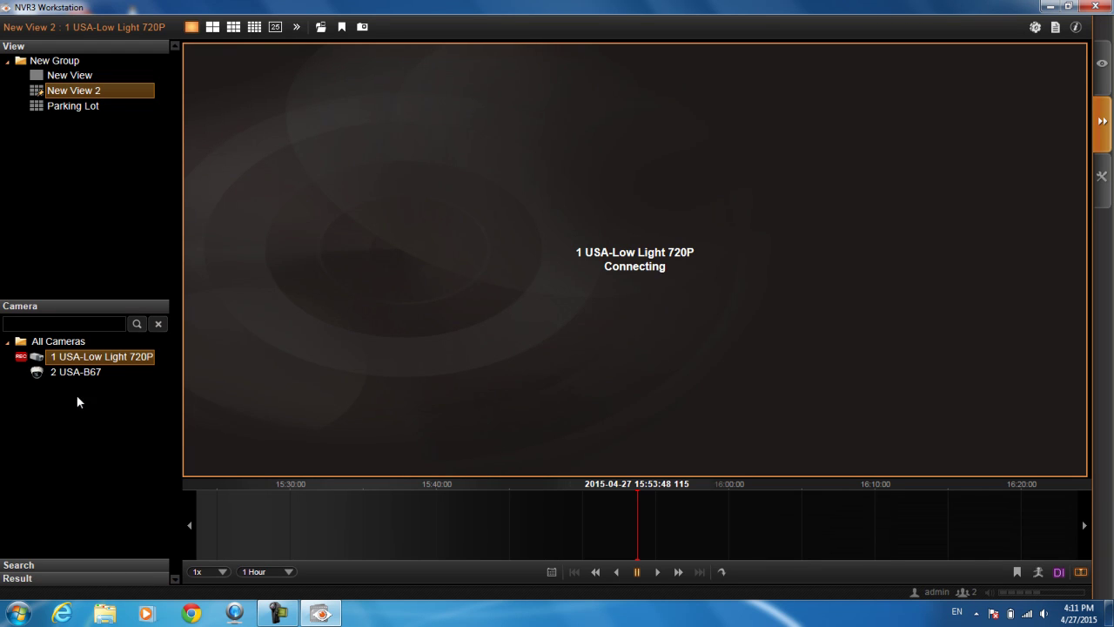
Play back 2 USA-B67 in a maximized pane, digitally zooming on the boxes by the door, then resetting
{"action": "left_click", "coordinate": [75, 376]}
{"action": "left_click_drag", "start_coordinate": [75, 383], "coordinate": [299, 324]}
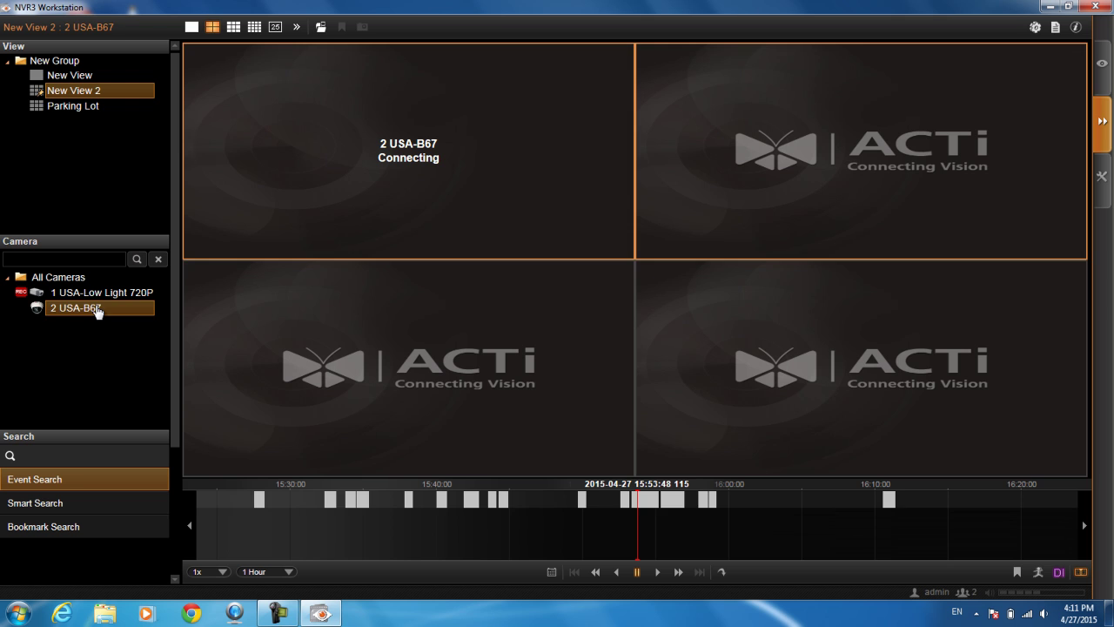
{"action": "left_click", "coordinate": [471, 217]}
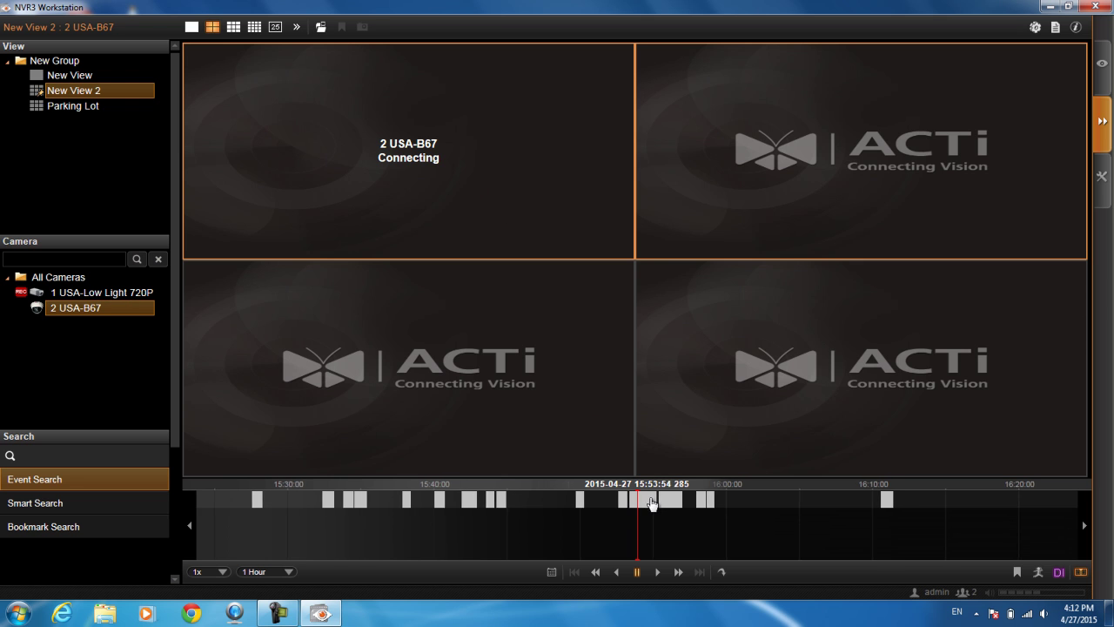
{"action": "left_click", "coordinate": [356, 81]}
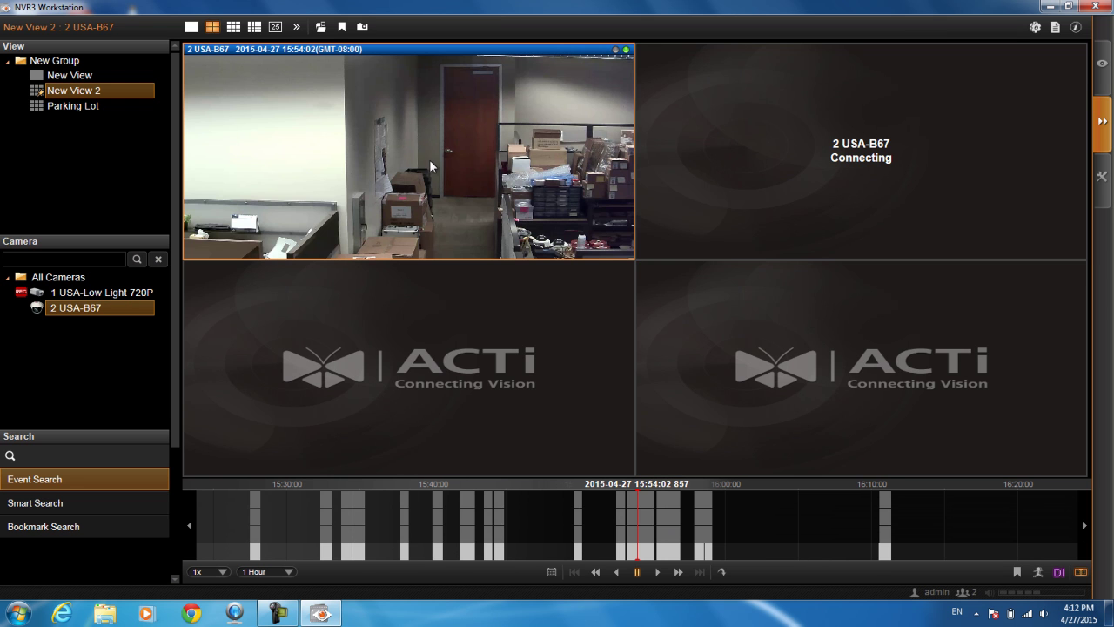
{"action": "double_click", "coordinate": [401, 107]}
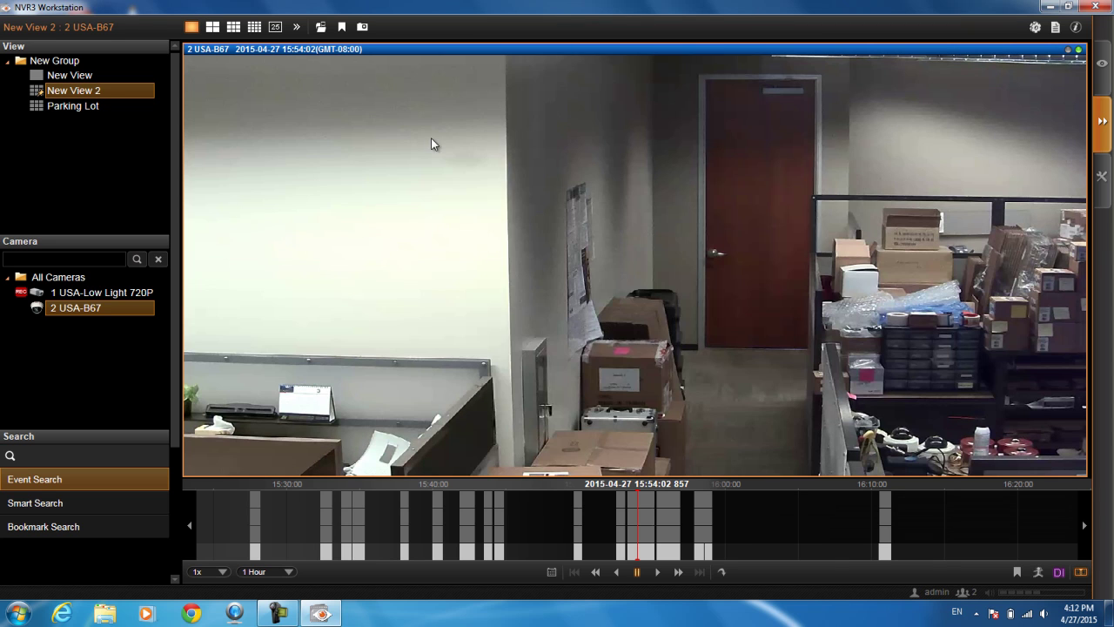
{"action": "left_click_drag", "start_coordinate": [669, 367], "coordinate": [906, 457]}
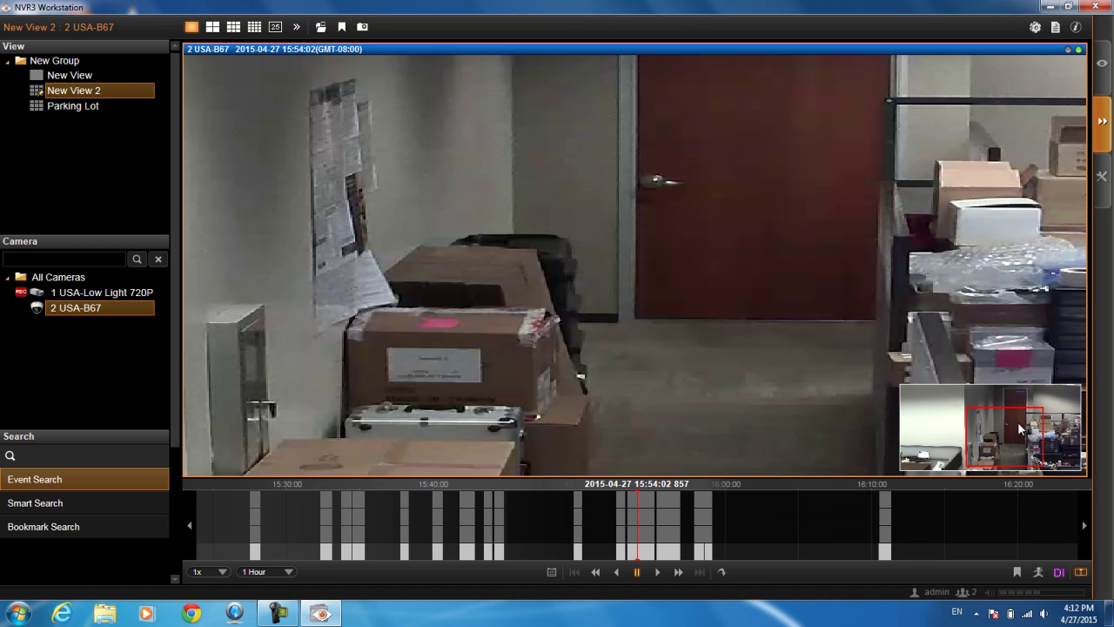
{"action": "scroll", "coordinate": [1007, 419], "scroll_direction": "down", "scroll_amount": 3}
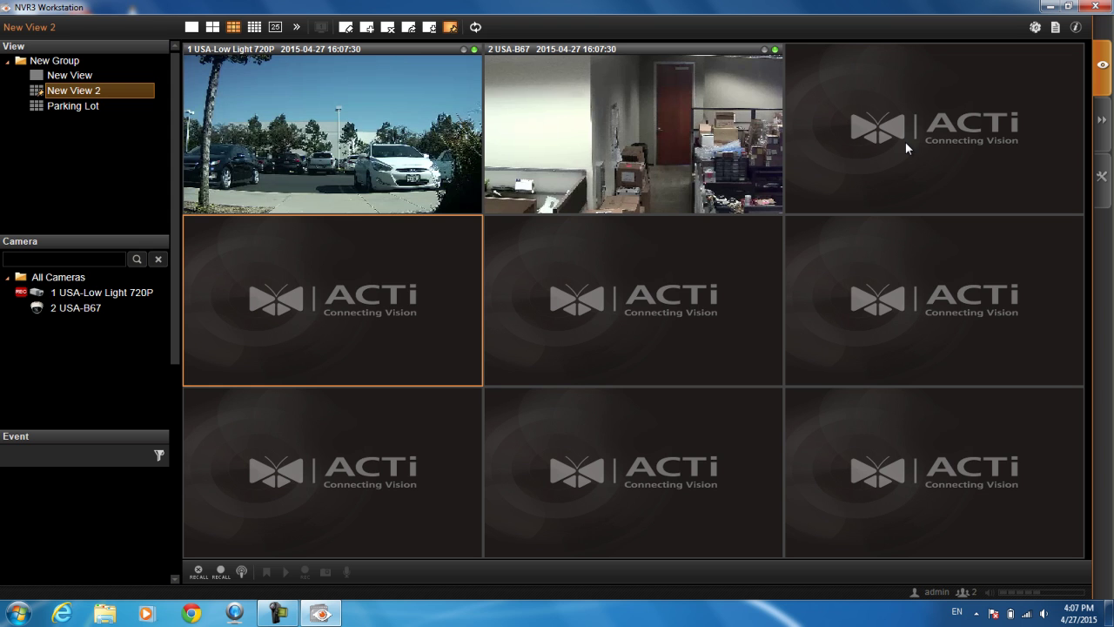
Switch the nine-tile view to Playback and select the camera tiles
{"action": "left_click", "coordinate": [1102, 119]}
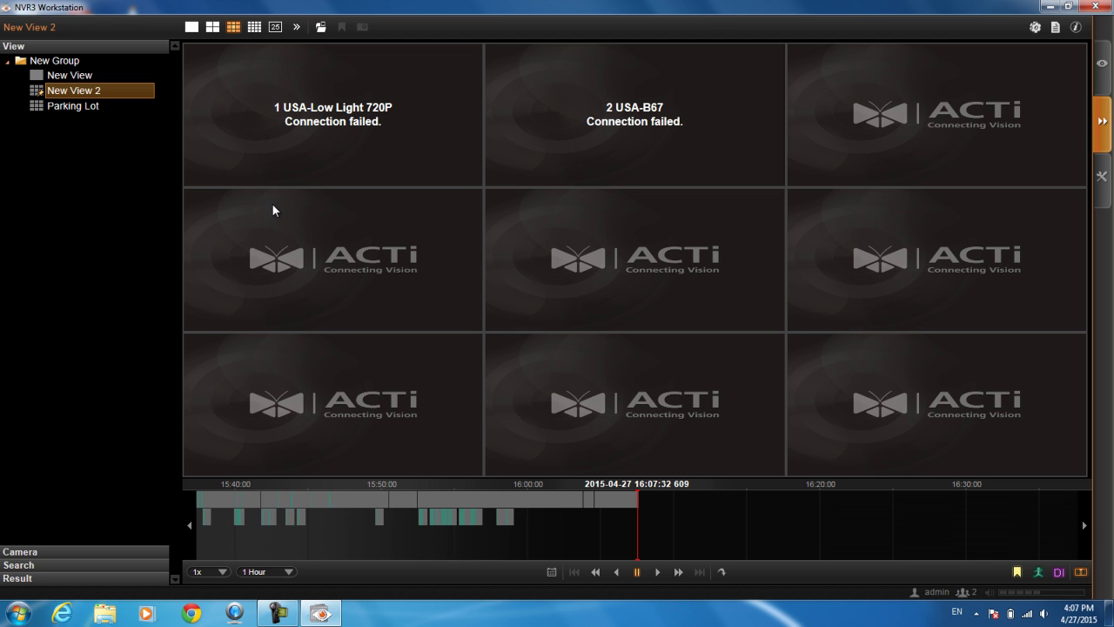
{"action": "left_click", "coordinate": [251, 139]}
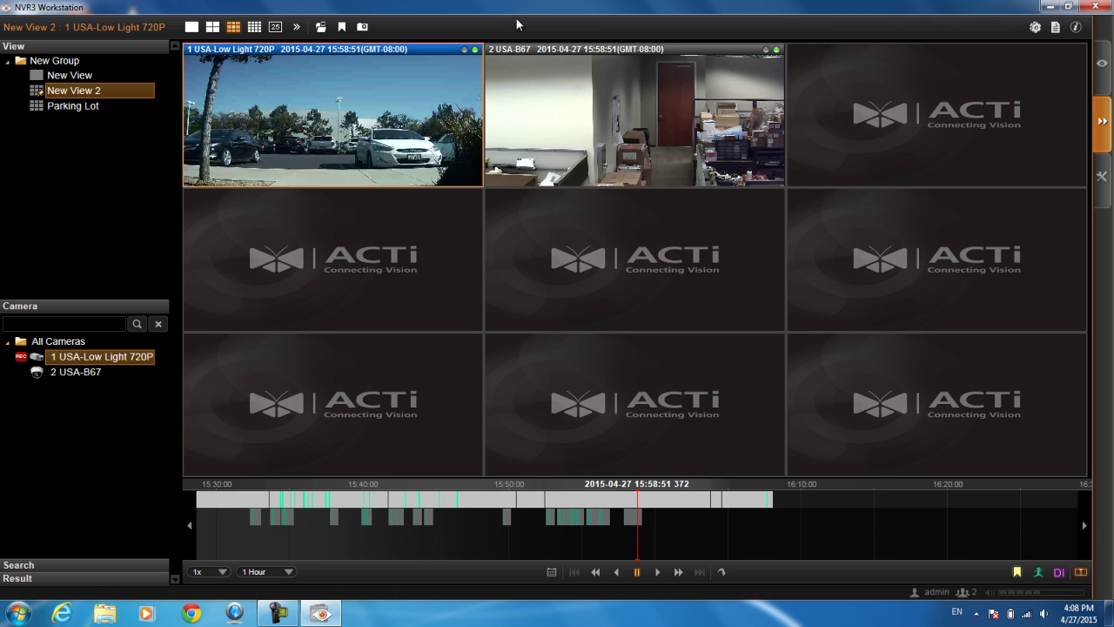
{"action": "left_click", "coordinate": [500, 111]}
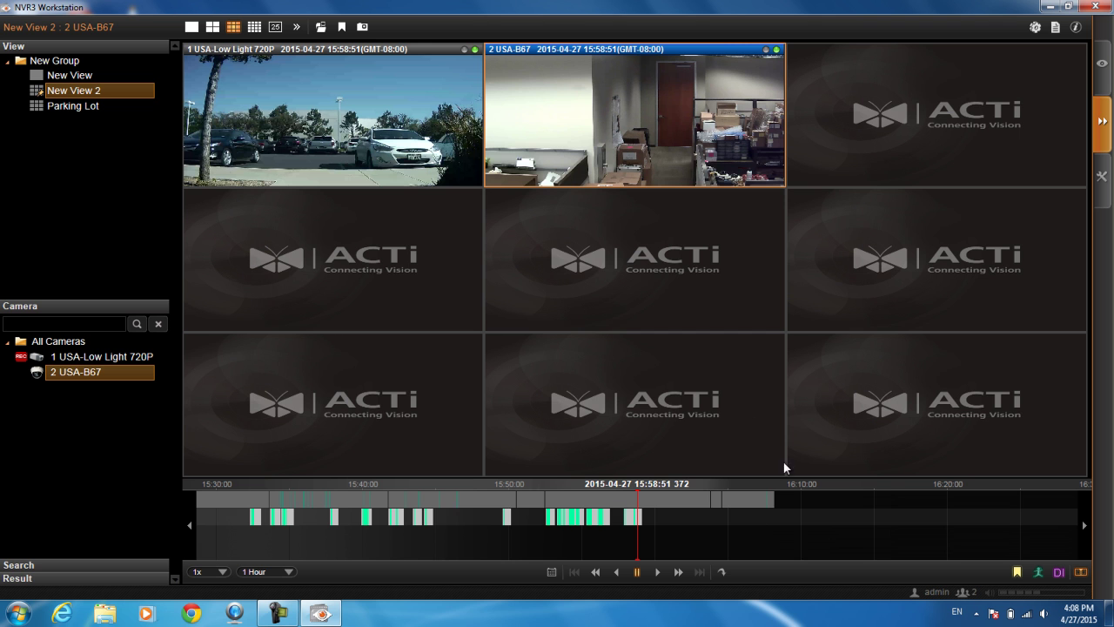
{"action": "left_click", "coordinate": [677, 508]}
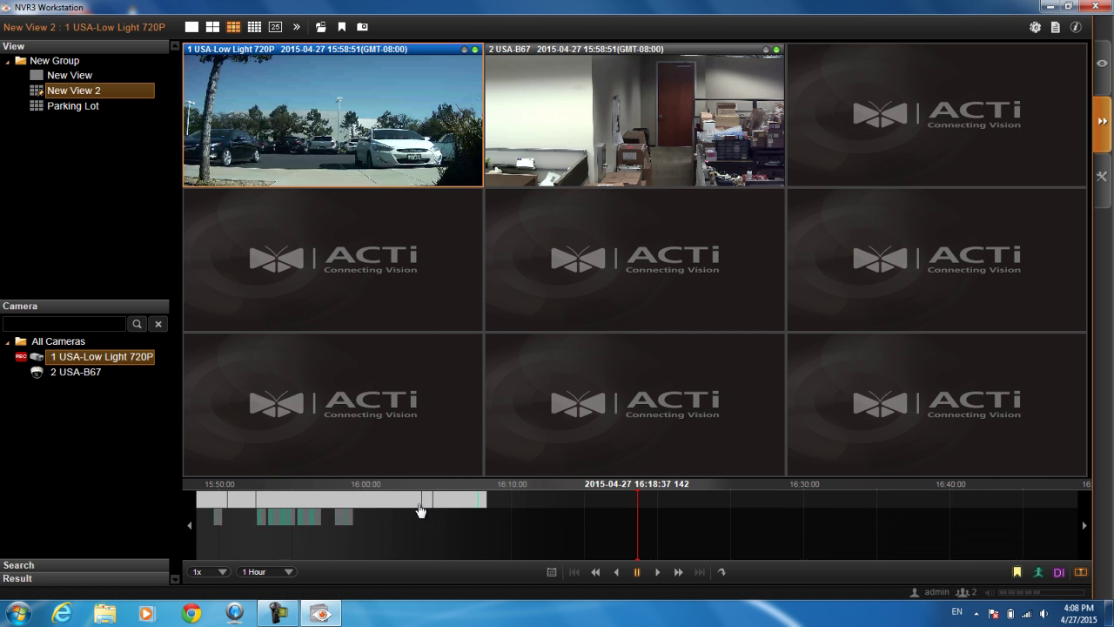
Drag the timeline back to about 15:42 and bring up the Goto date-and-time picker
{"action": "left_click_drag", "start_coordinate": [651, 517], "coordinate": [775, 522]}
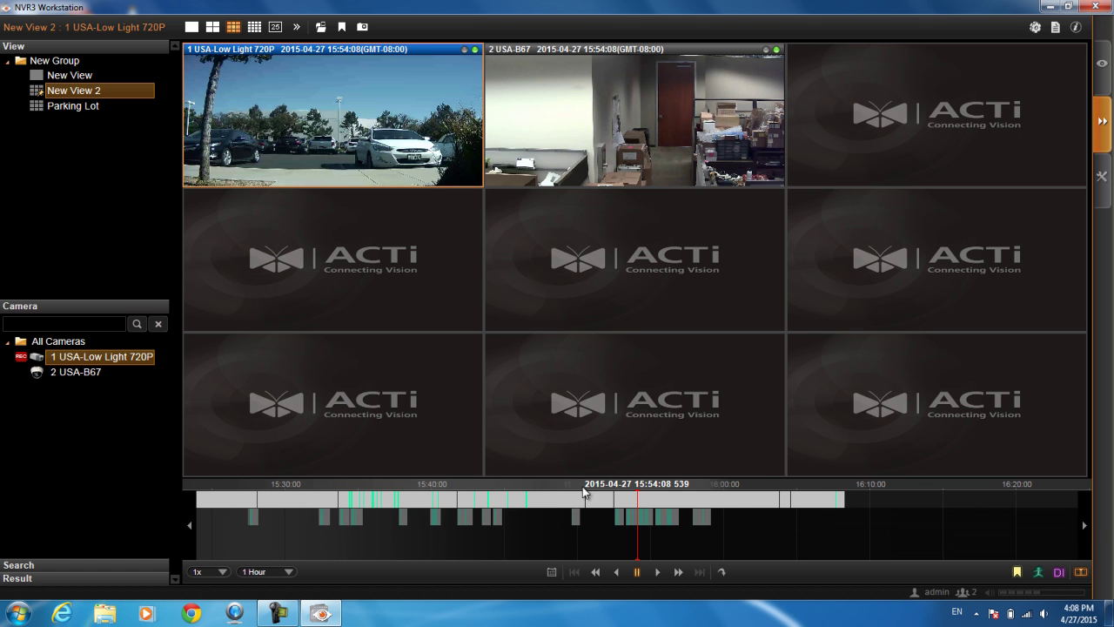
{"action": "left_click_drag", "start_coordinate": [547, 523], "coordinate": [588, 521]}
{"action": "left_click", "coordinate": [722, 170]}
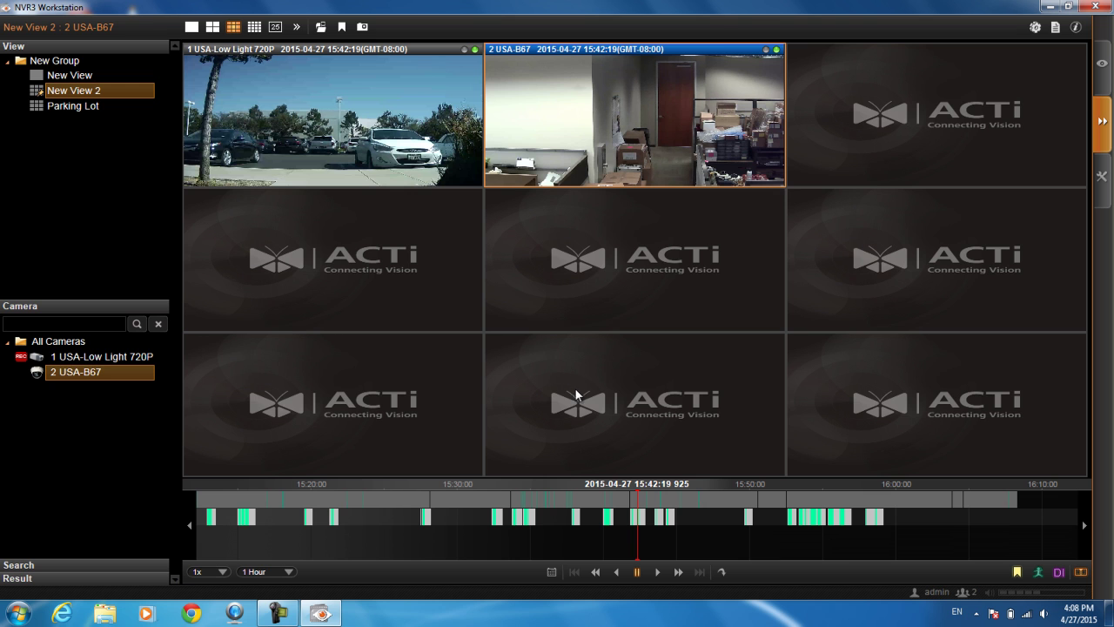
{"action": "left_click", "coordinate": [554, 573]}
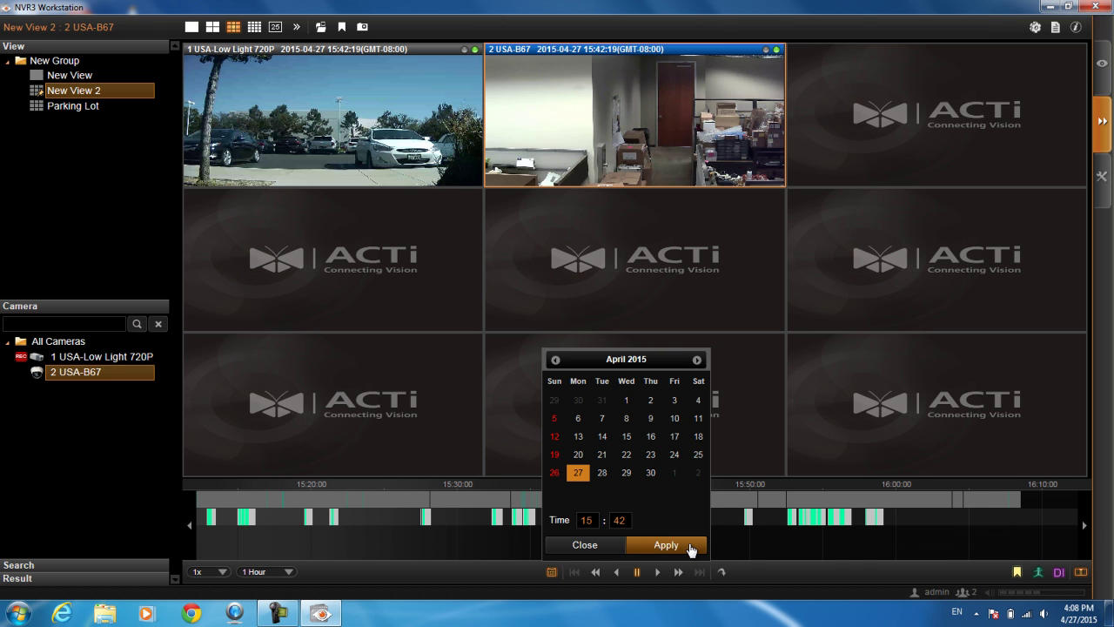
Apply the 15:42 April 27 jump, close the picker, and step to the next and previous recordings
{"action": "left_click", "coordinate": [666, 545]}
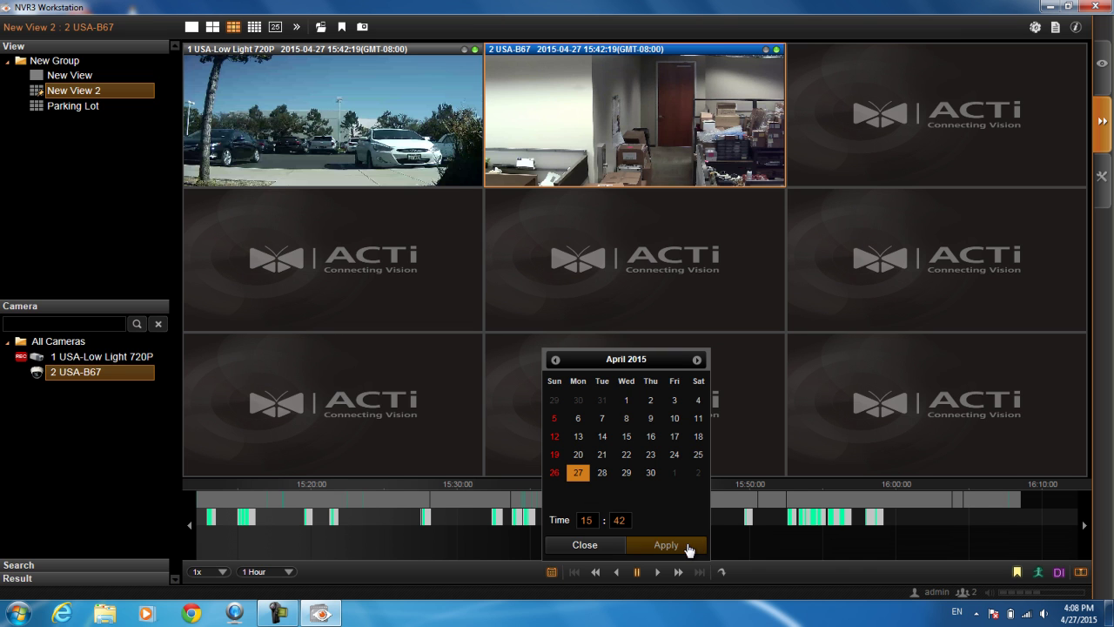
{"action": "left_click", "coordinate": [585, 545]}
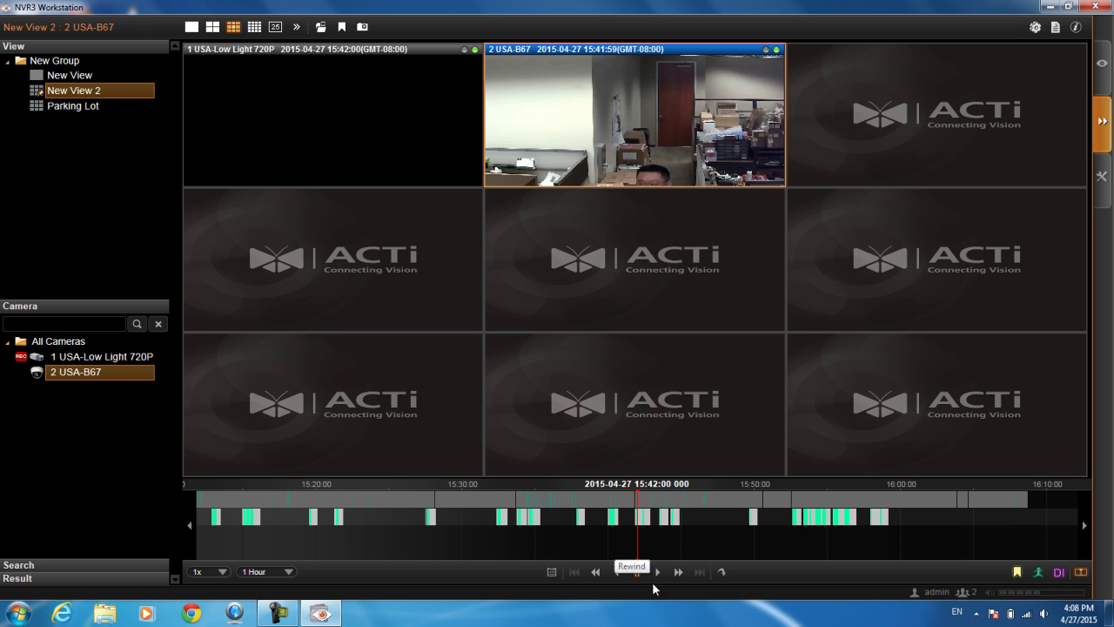
{"action": "left_click", "coordinate": [678, 572]}
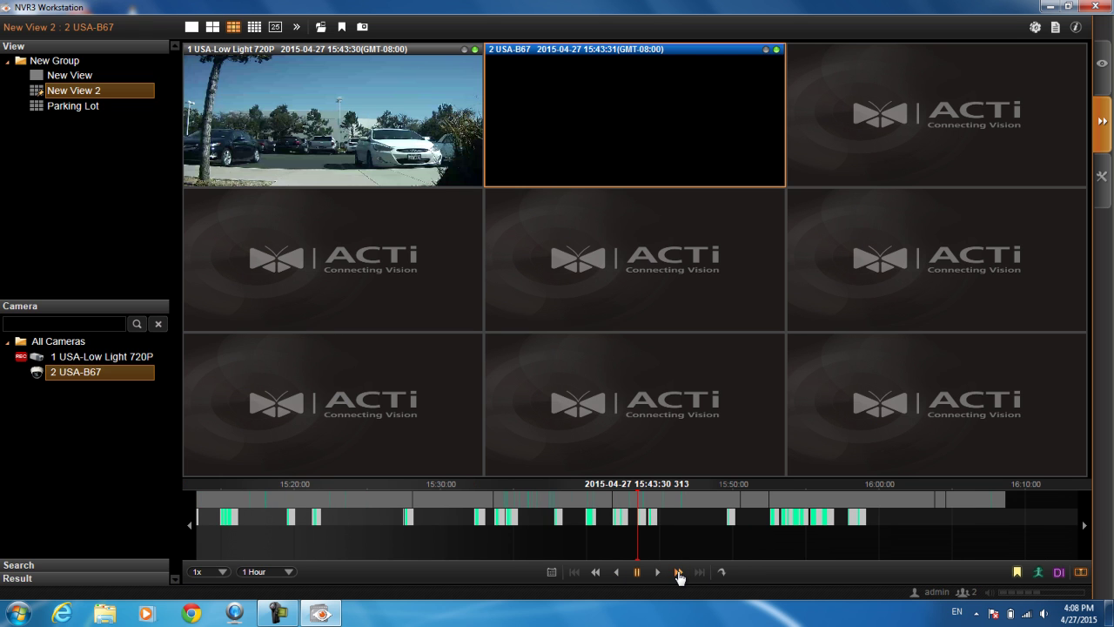
{"action": "left_click", "coordinate": [595, 572]}
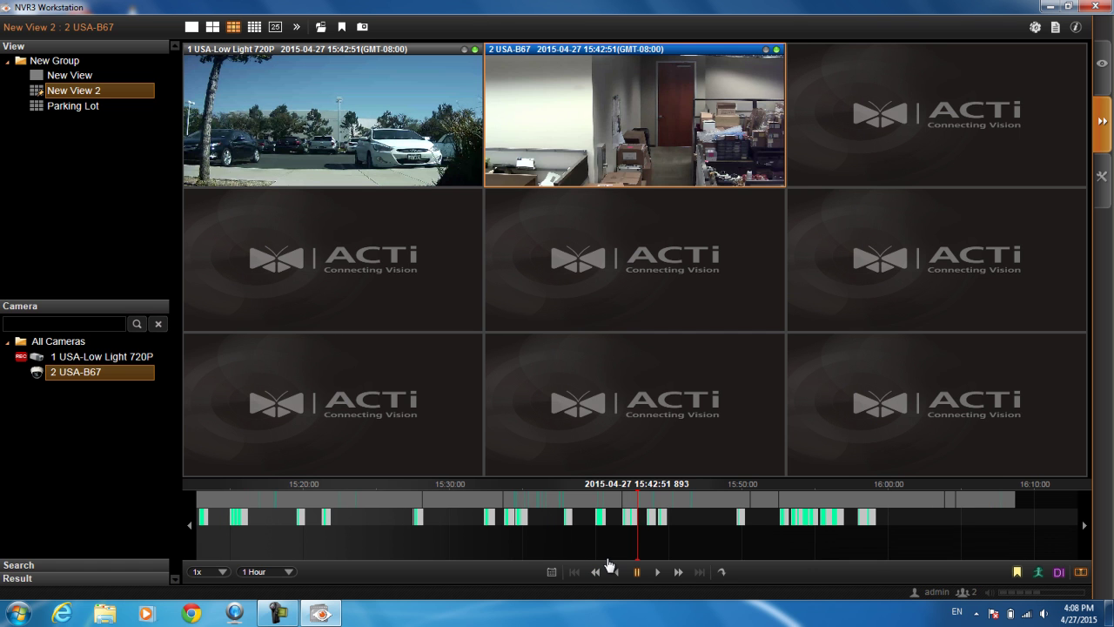
Scroll the timeline back toward late morning, then return playback to the current time
{"action": "scroll", "coordinate": [453, 548], "scroll_direction": "up", "scroll_amount": 5}
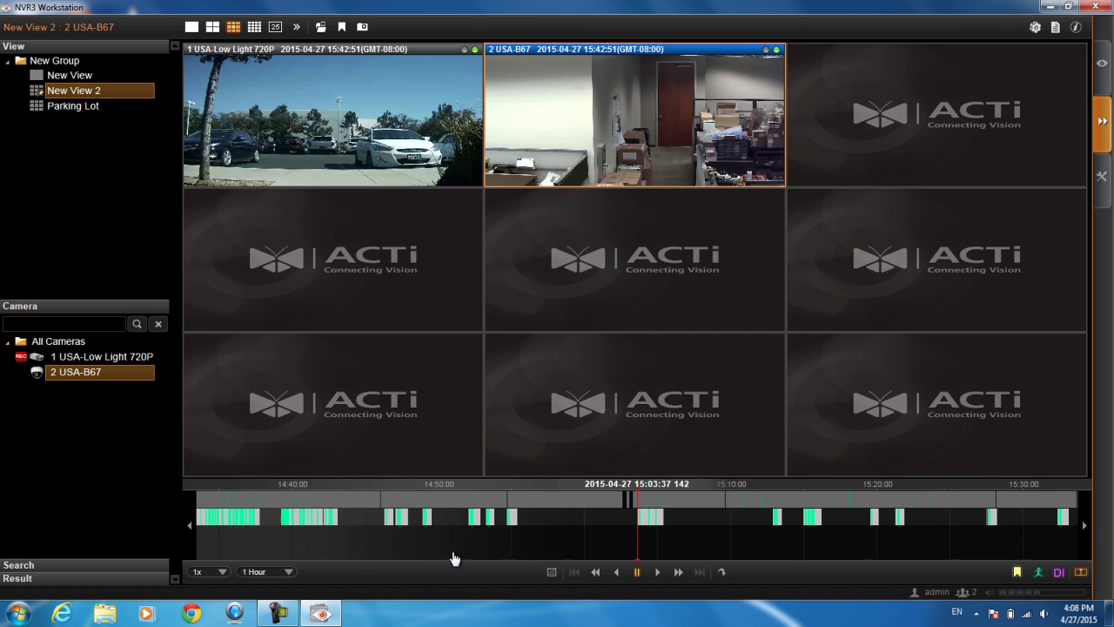
{"action": "scroll", "coordinate": [810, 548], "scroll_direction": "up", "scroll_amount": 10}
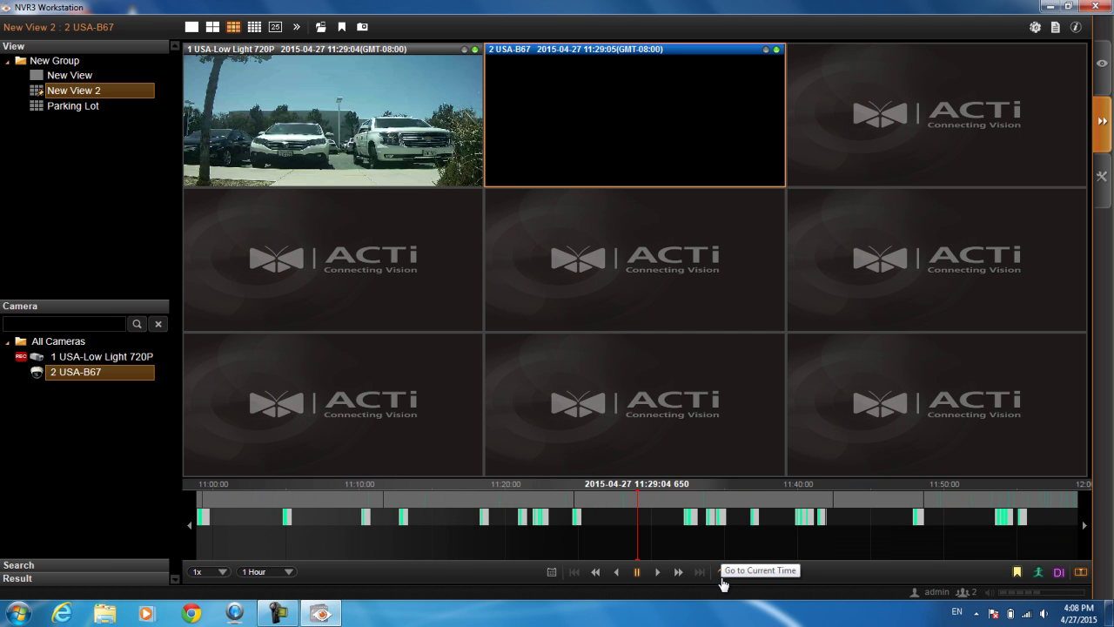
{"action": "left_click", "coordinate": [722, 576]}
{"action": "scroll", "coordinate": [685, 542], "scroll_direction": "up", "scroll_amount": 5}
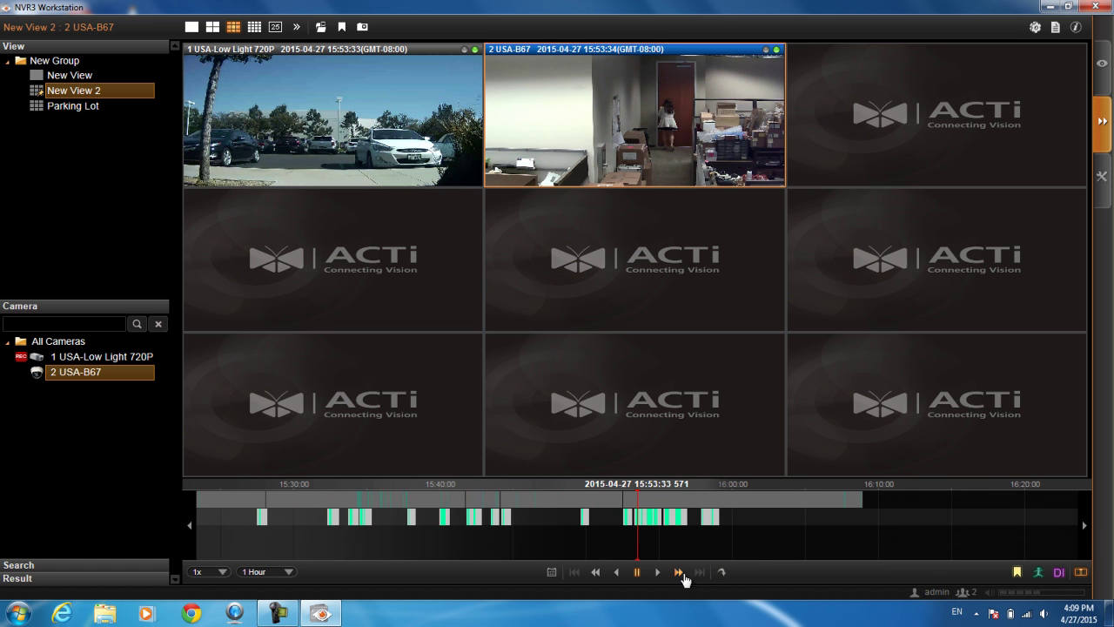
{"action": "scroll", "coordinate": [570, 539], "scroll_direction": "up", "scroll_amount": 1}
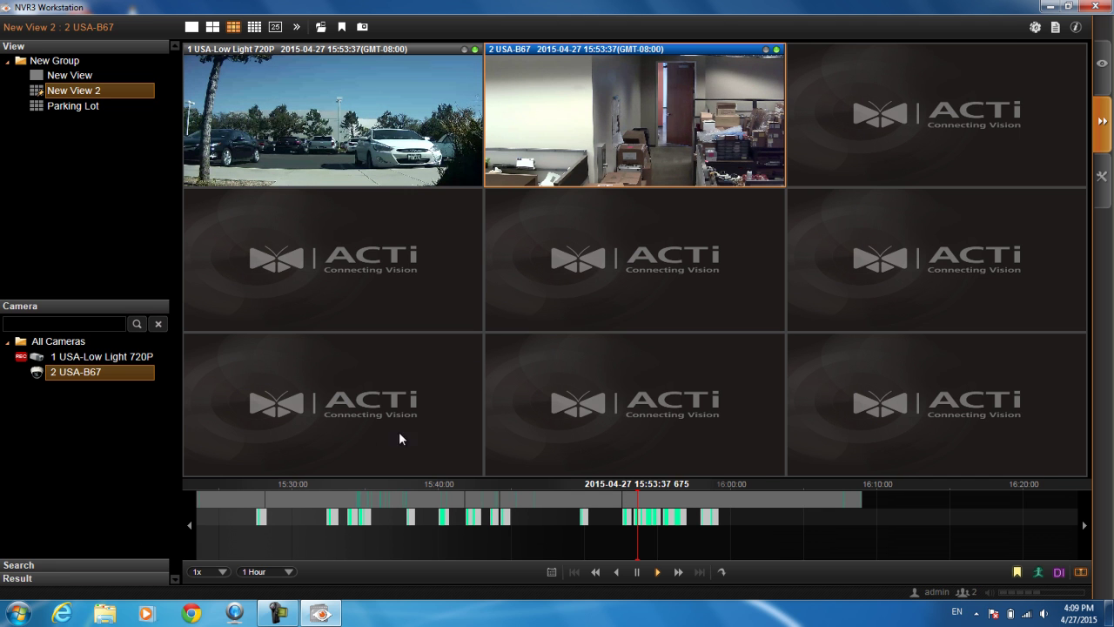
{"action": "left_click", "coordinate": [211, 572]}
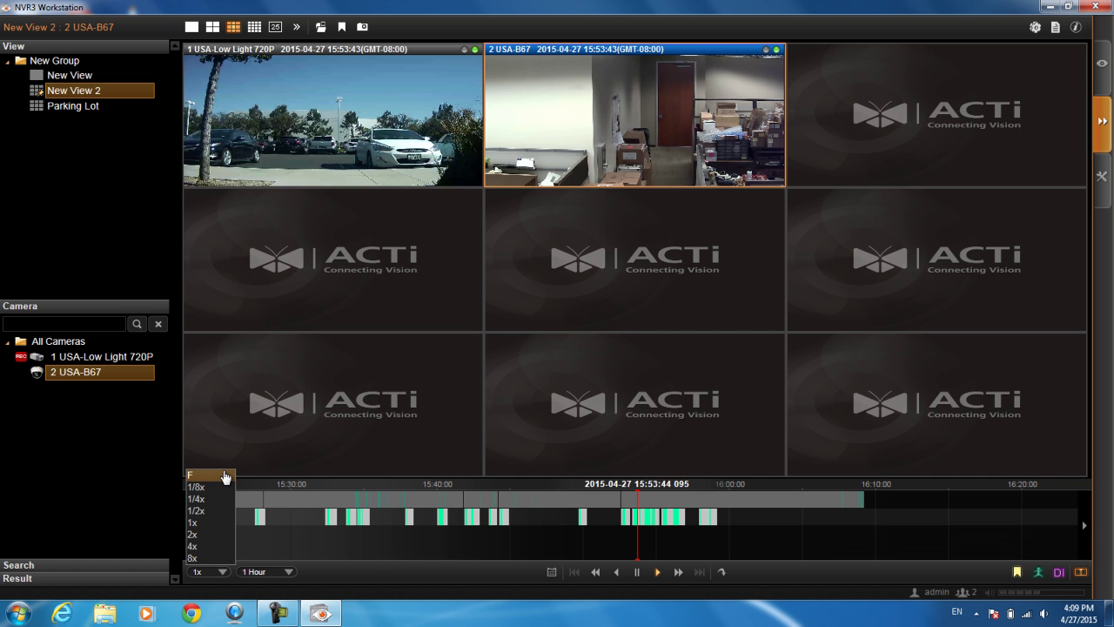
{"action": "left_click", "coordinate": [266, 534]}
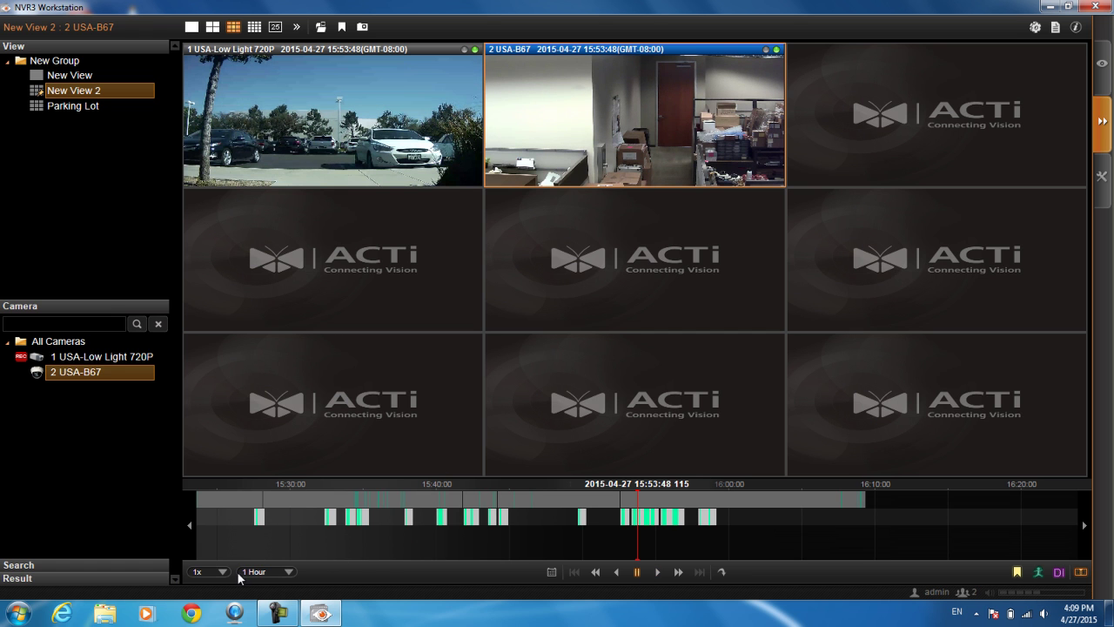
{"action": "left_click", "coordinate": [287, 572]}
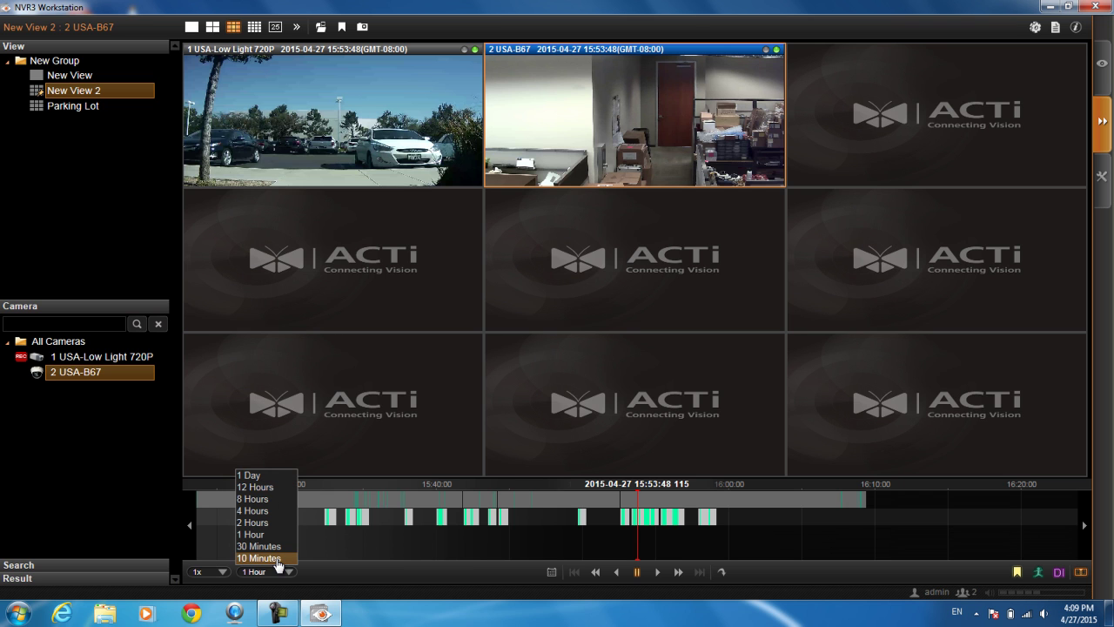
Keep the 1 Hour timeline range and hide Motion, Bookmark and DI markings on the timeline
{"action": "left_click", "coordinate": [514, 580]}
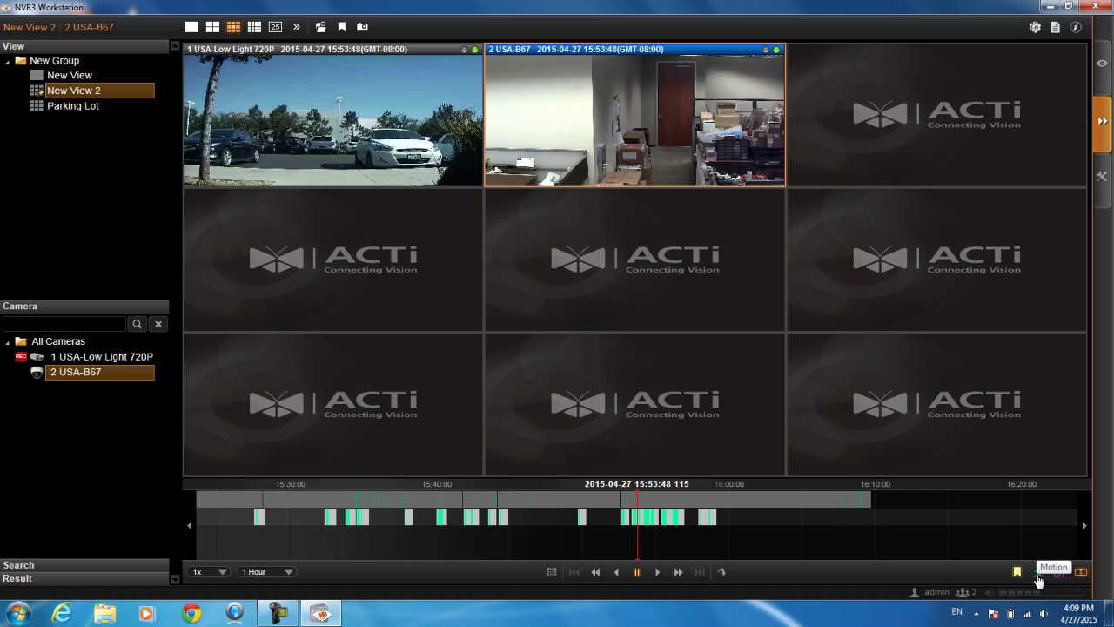
{"action": "left_click", "coordinate": [1038, 578]}
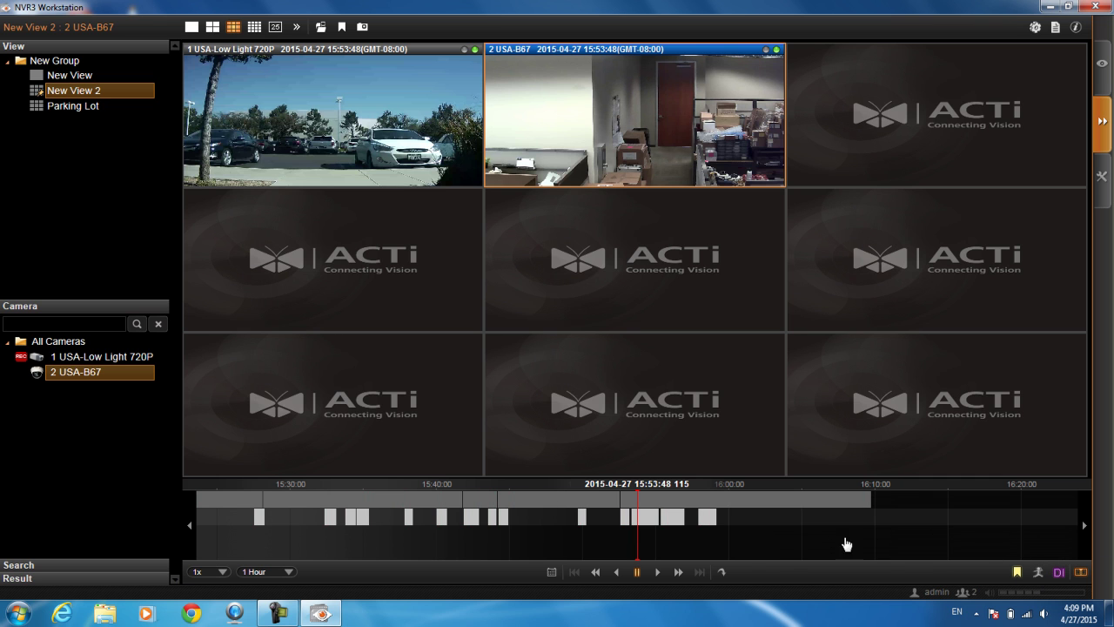
{"action": "left_click", "coordinate": [1023, 578]}
{"action": "left_click", "coordinate": [1059, 573]}
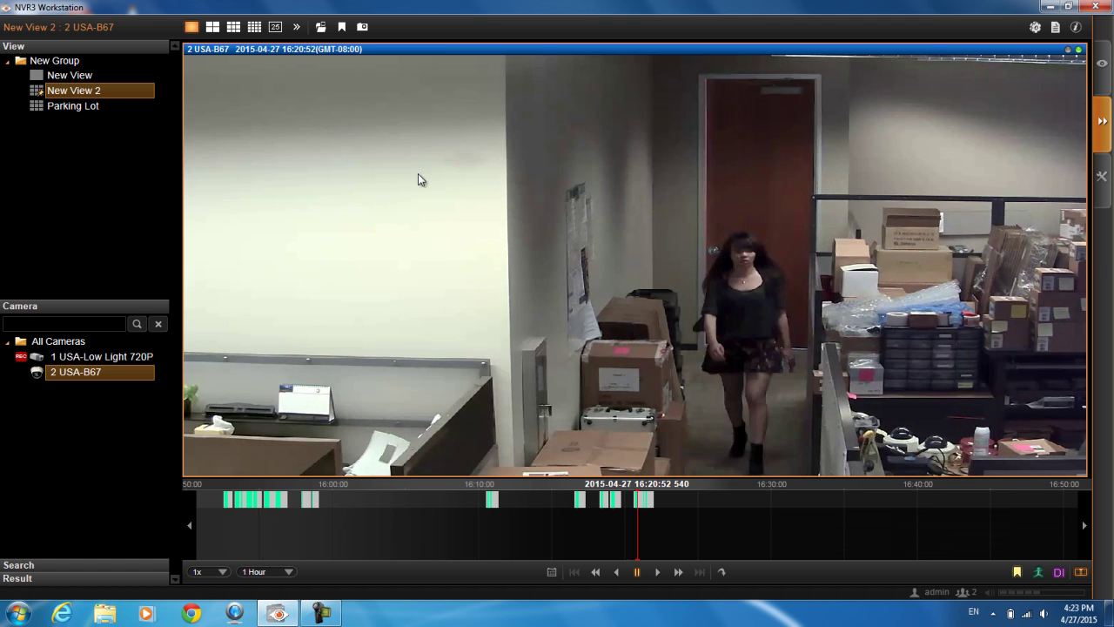
Bring up the Export Video dialog for 2 USA-B67 from its video's right-click menu
{"action": "right_click", "coordinate": [463, 147]}
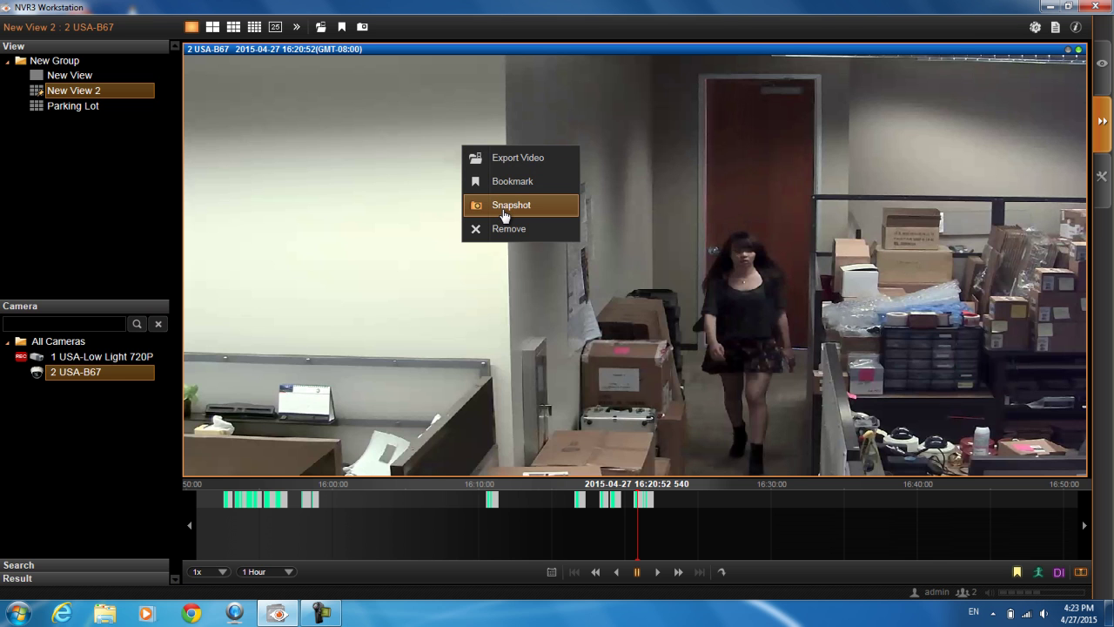
{"action": "left_click", "coordinate": [517, 158]}
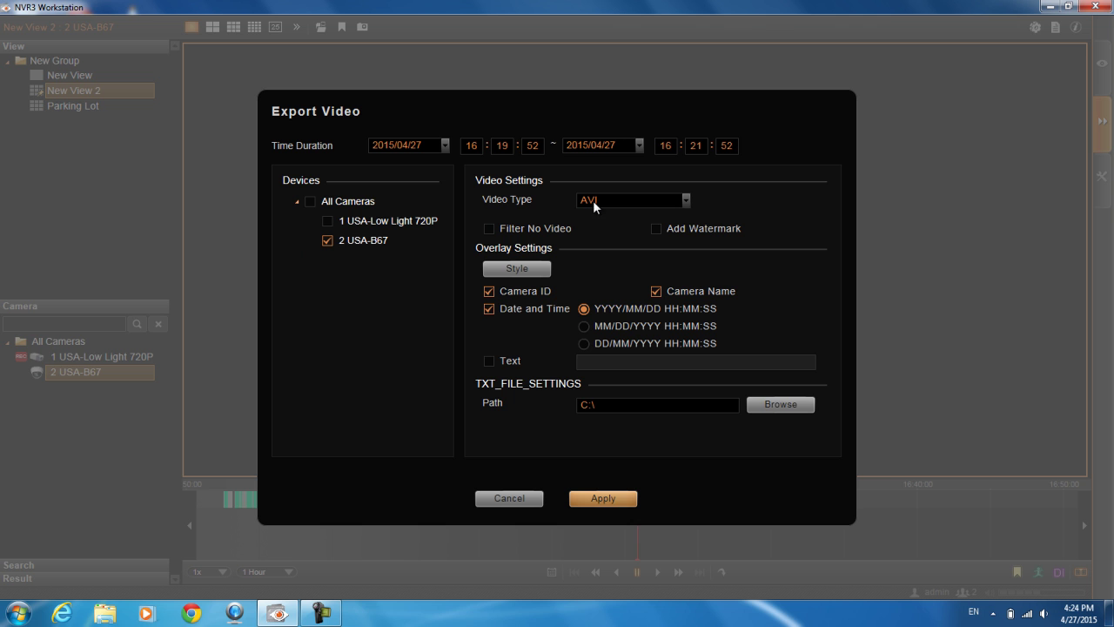
Keep AVI as Video Type, tick the Text overlay, and start browsing for a save folder
{"action": "left_click", "coordinate": [638, 200]}
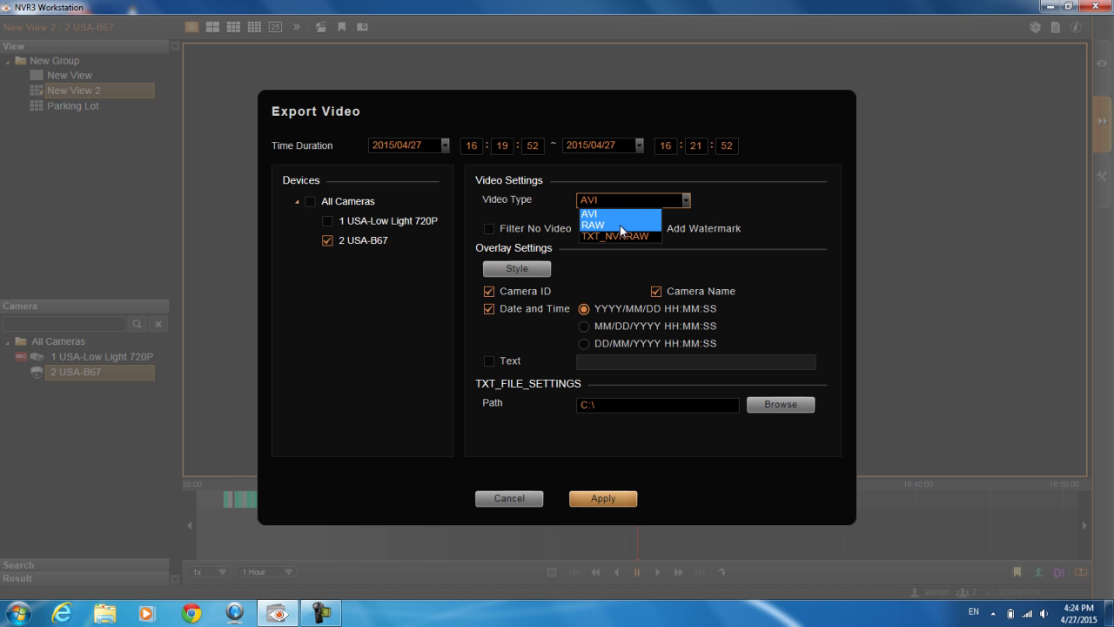
{"action": "left_click", "coordinate": [760, 196]}
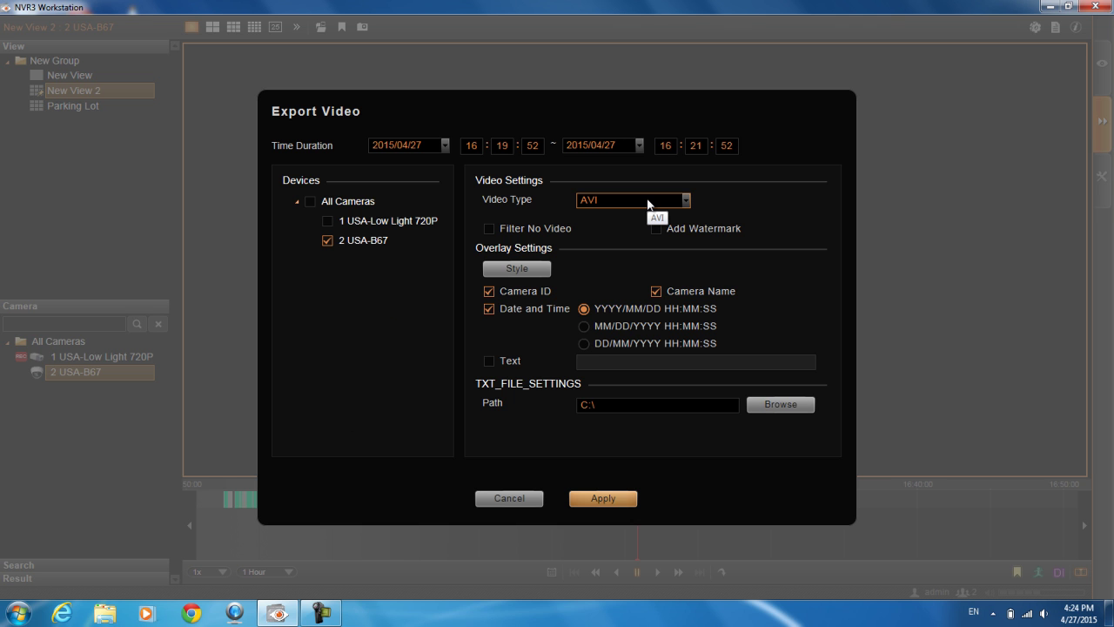
{"action": "left_click", "coordinate": [489, 361]}
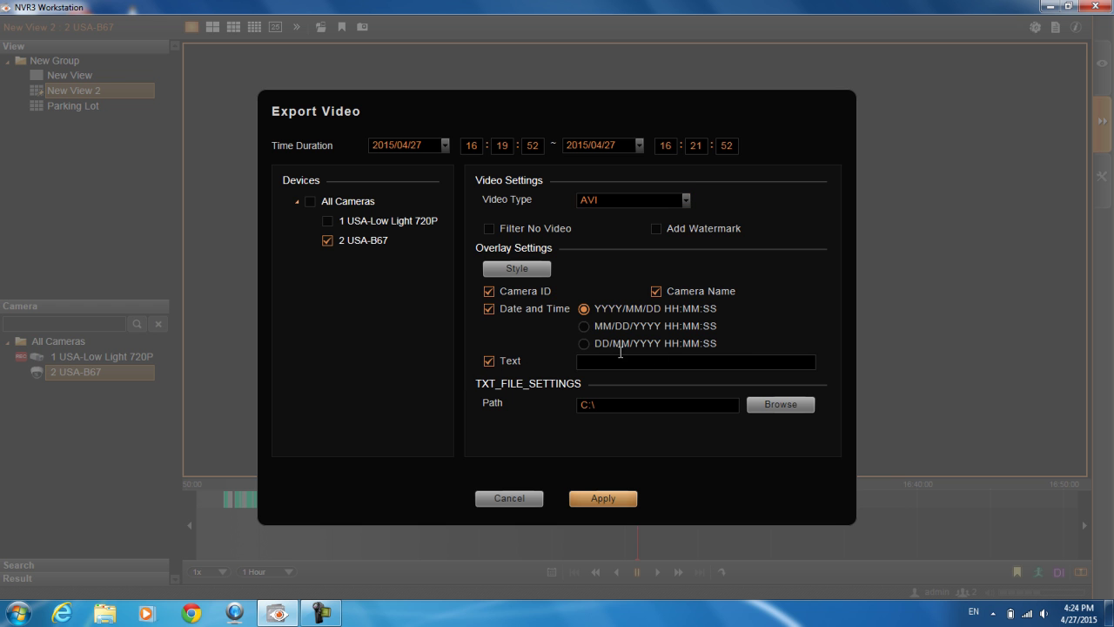
{"action": "left_click", "coordinate": [781, 403]}
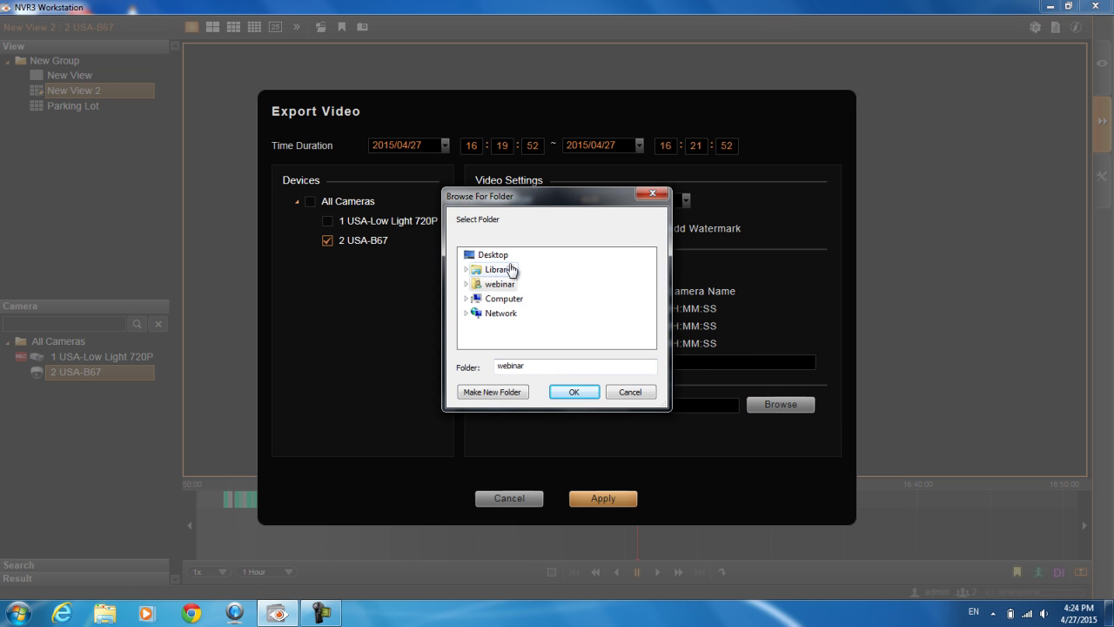
Choose Desktop in Browse For Folder and confirm it as the export path
{"action": "left_click", "coordinate": [495, 255]}
{"action": "key", "text": "Return"}
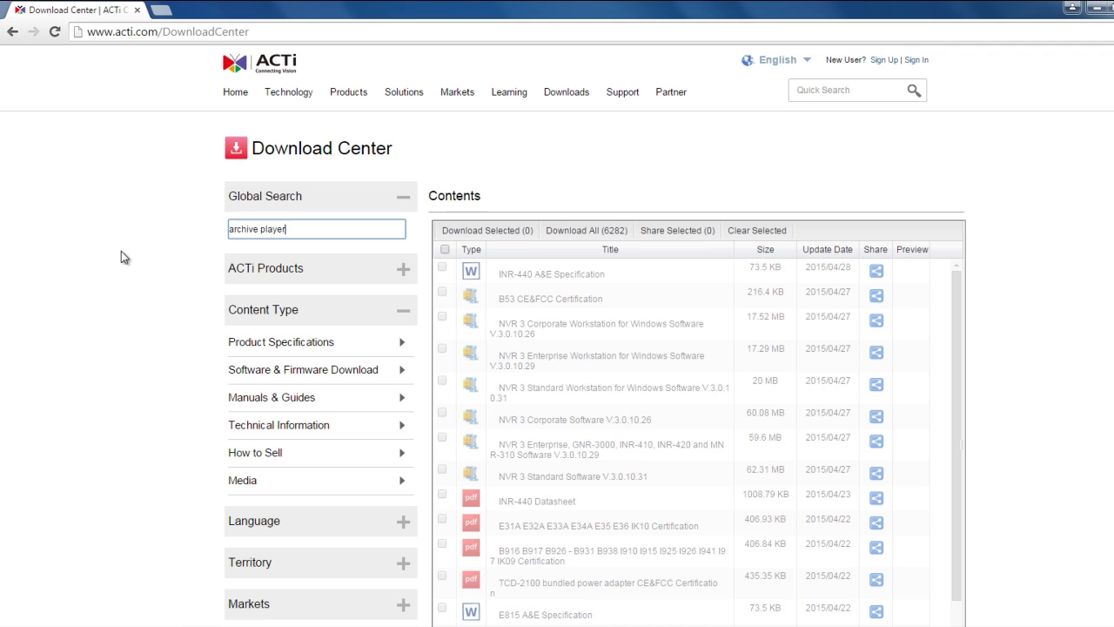
Search the Download Center for 'archive player', then replace the query with 'media converter'
{"action": "key", "text": "Return"}
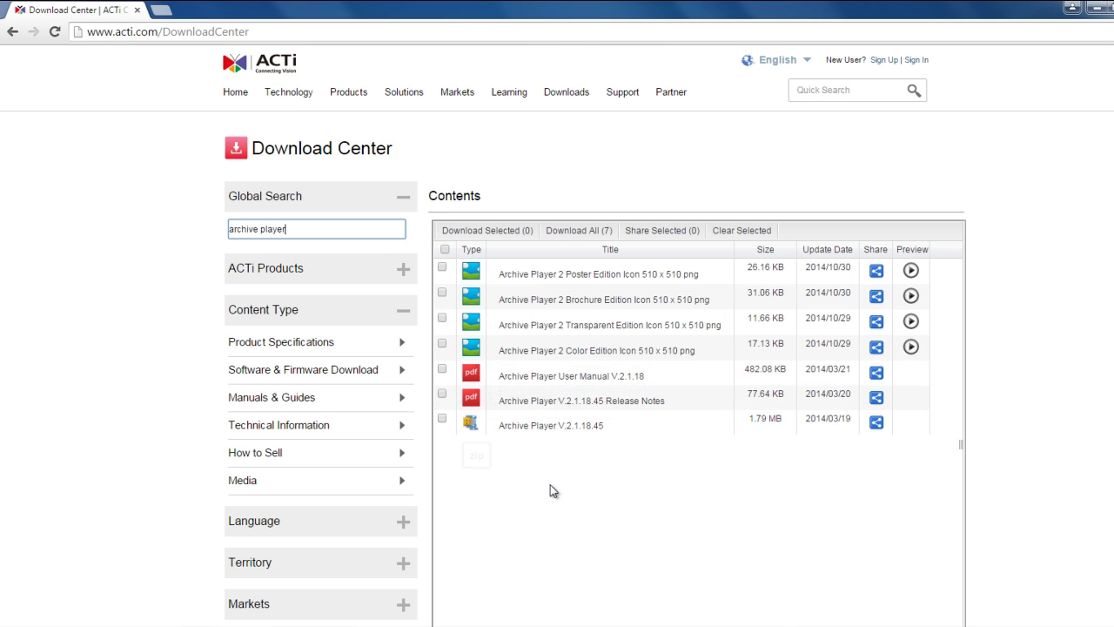
{"action": "left_click_drag", "start_coordinate": [322, 230], "coordinate": [206, 228]}
{"action": "type", "text": "media converter"}
{"action": "key", "text": "Return"}
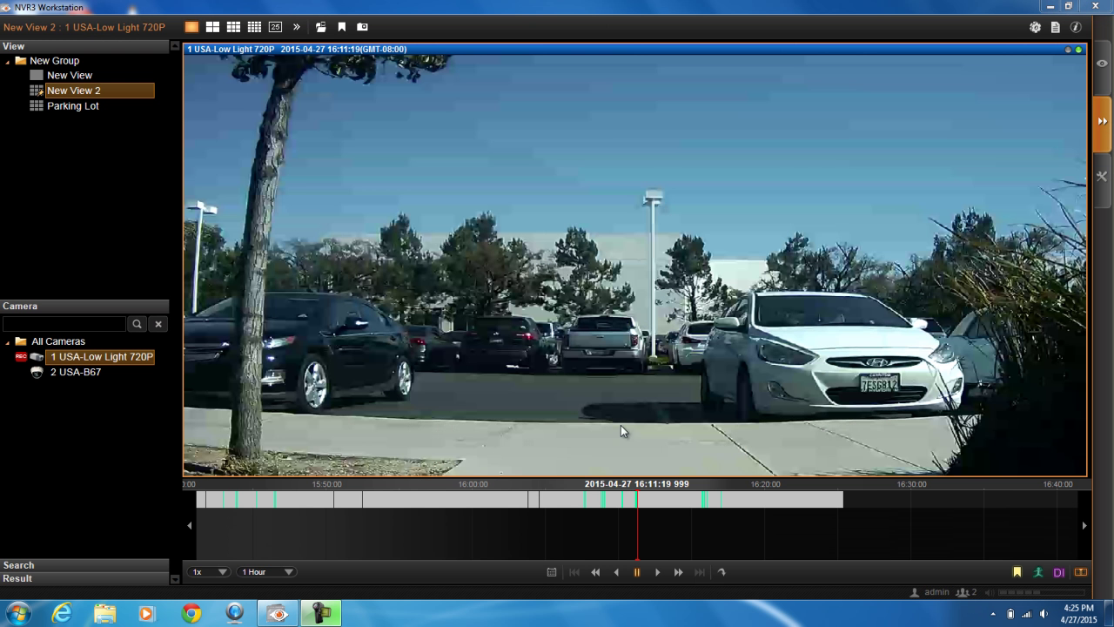
Mark the export start on the USA-Low Light 720P timeline at about 16:11
{"action": "right_click", "coordinate": [573, 164]}
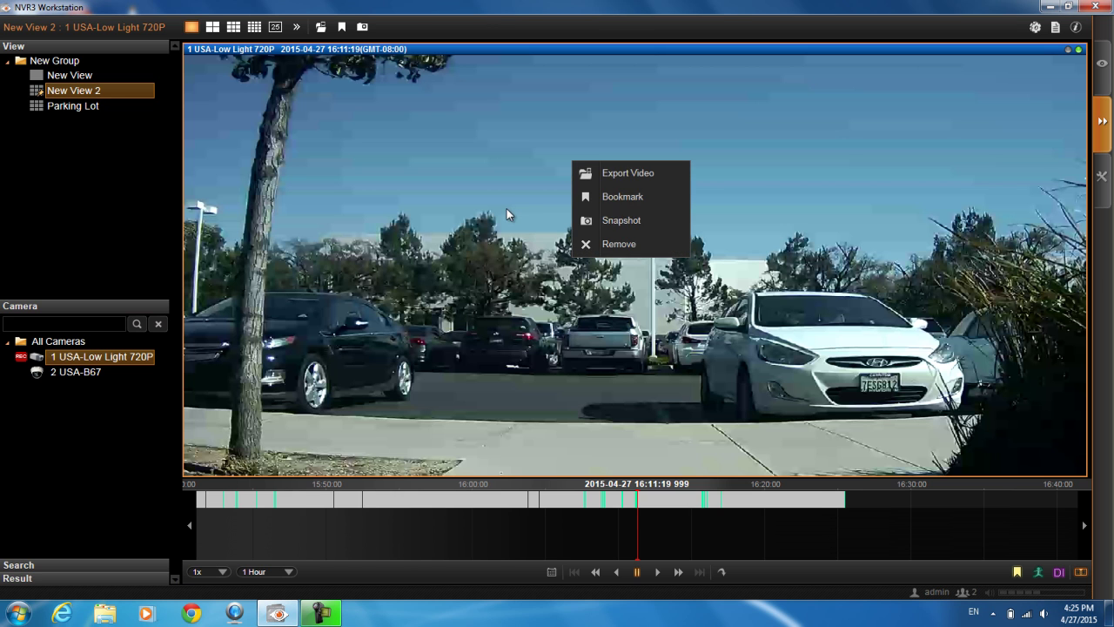
{"action": "left_click", "coordinate": [549, 549]}
{"action": "right_click", "coordinate": [631, 505]}
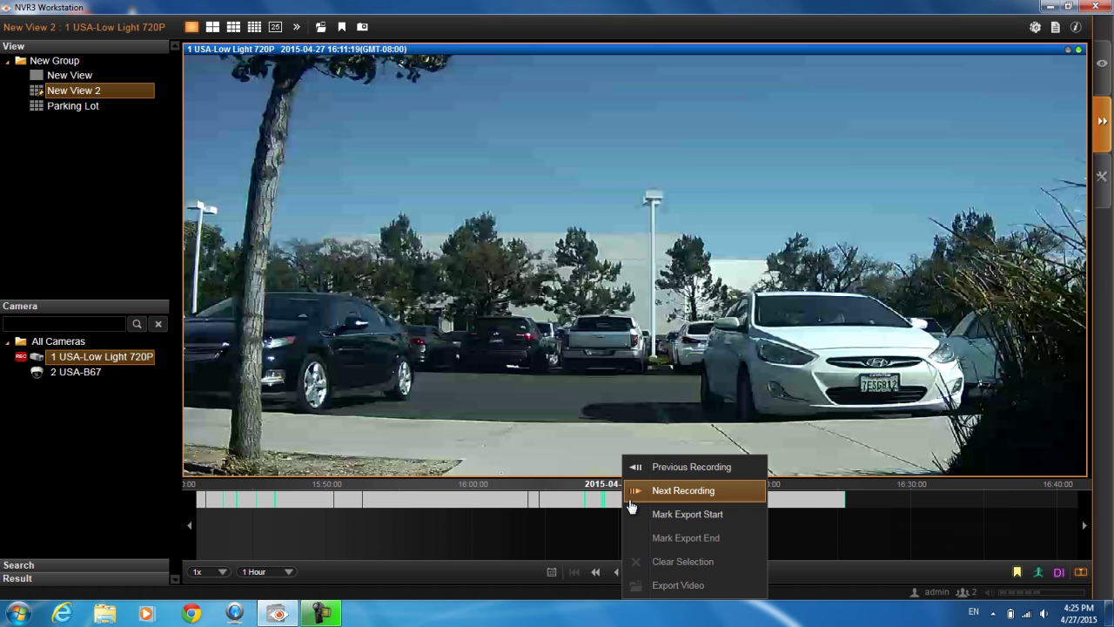
{"action": "left_click", "coordinate": [738, 516]}
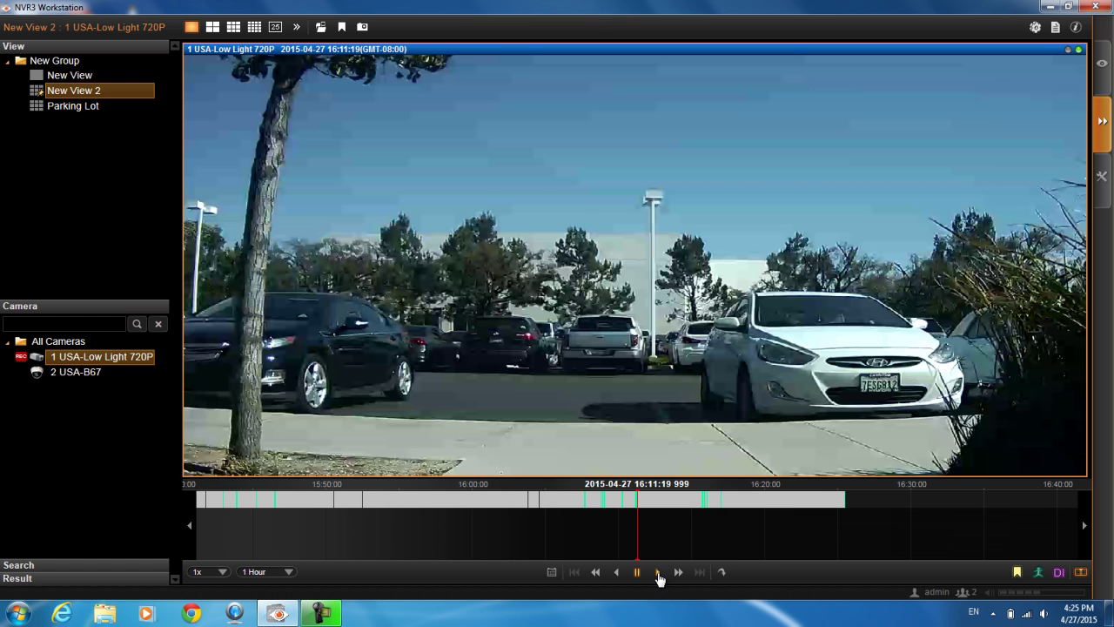
Switch playback to 8x, move to about 16:20, and mark the export end
{"action": "left_click", "coordinate": [198, 572]}
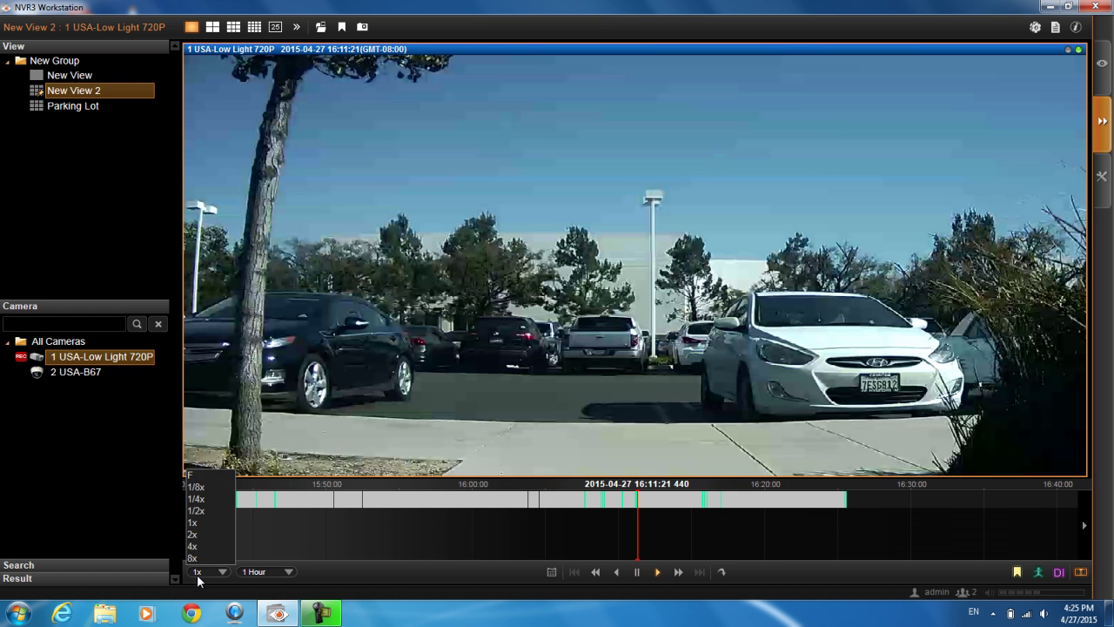
{"action": "left_click", "coordinate": [193, 558]}
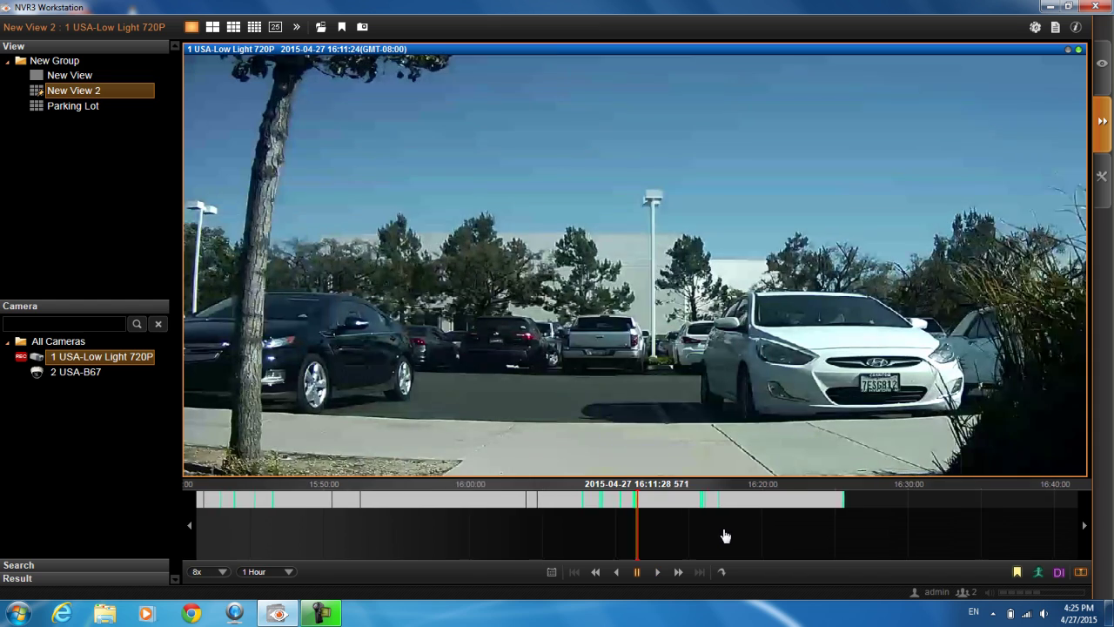
{"action": "left_click_drag", "start_coordinate": [689, 540], "coordinate": [585, 548]}
{"action": "left_click_drag", "start_coordinate": [587, 548], "coordinate": [597, 547]}
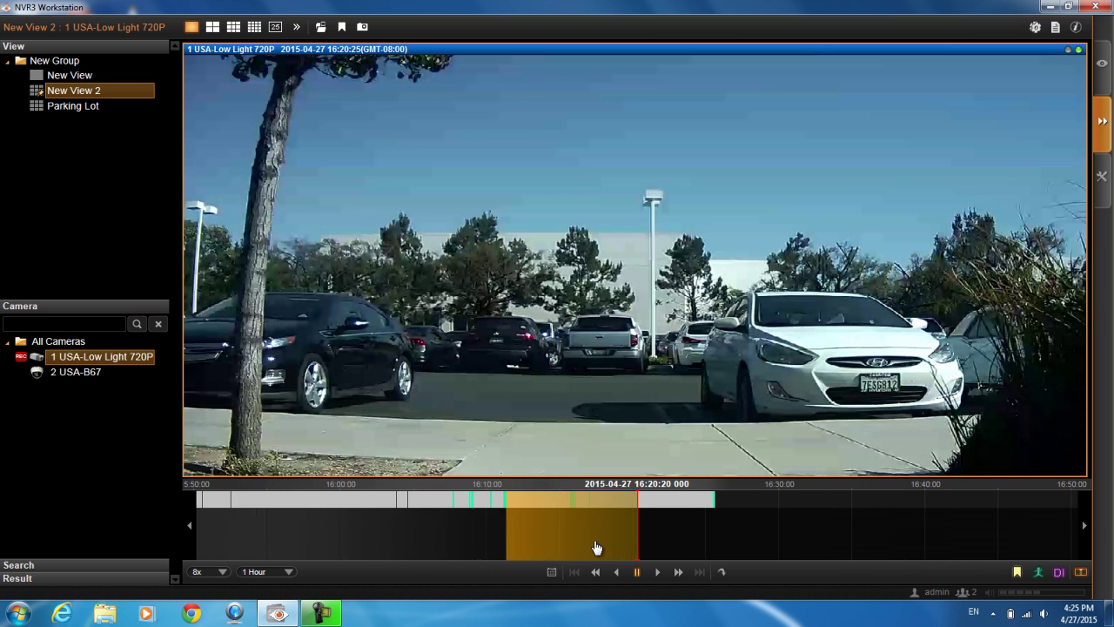
{"action": "right_click", "coordinate": [627, 505]}
{"action": "left_click", "coordinate": [648, 538]}
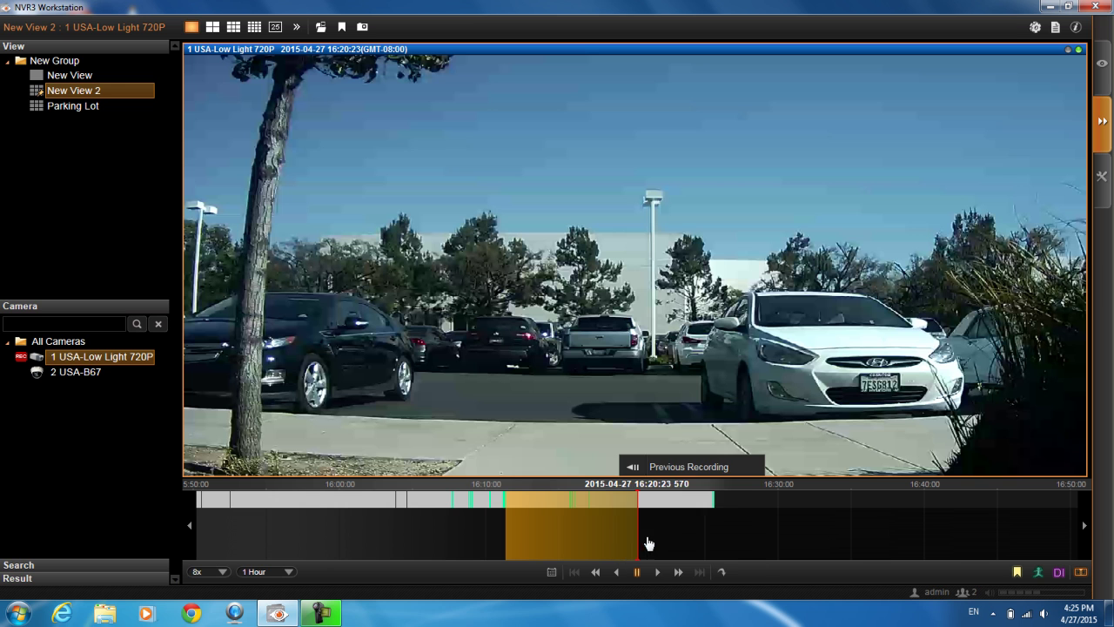
Check the Export Video dialog for the 16:11:19–16:20:23 range, then cancel it
{"action": "right_click", "coordinate": [578, 510]}
{"action": "left_click", "coordinate": [626, 585]}
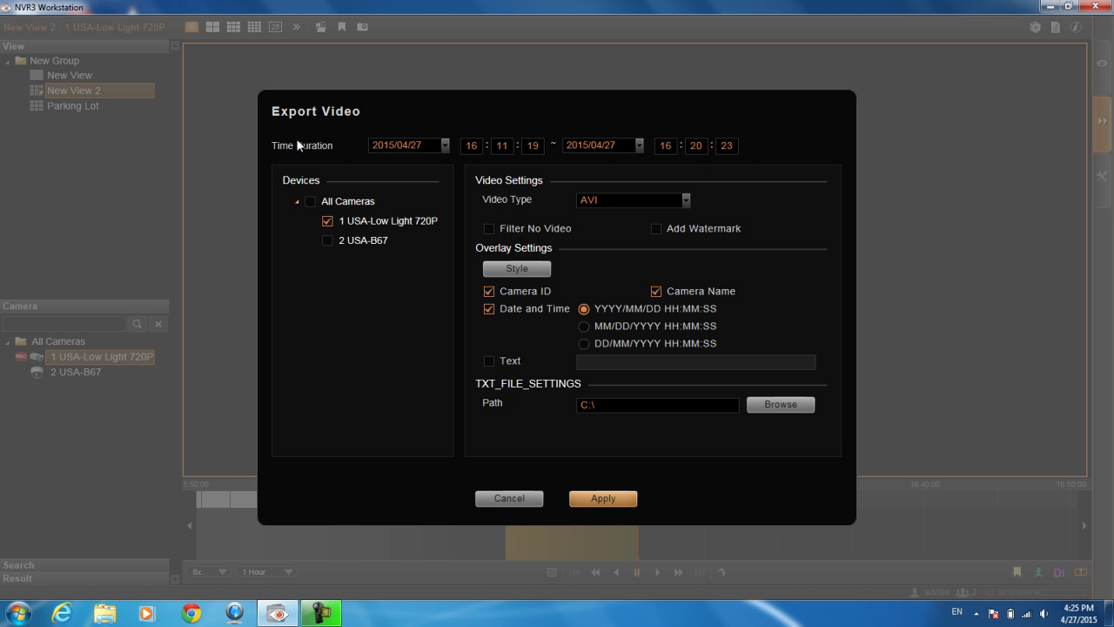
{"action": "left_click", "coordinate": [487, 498]}
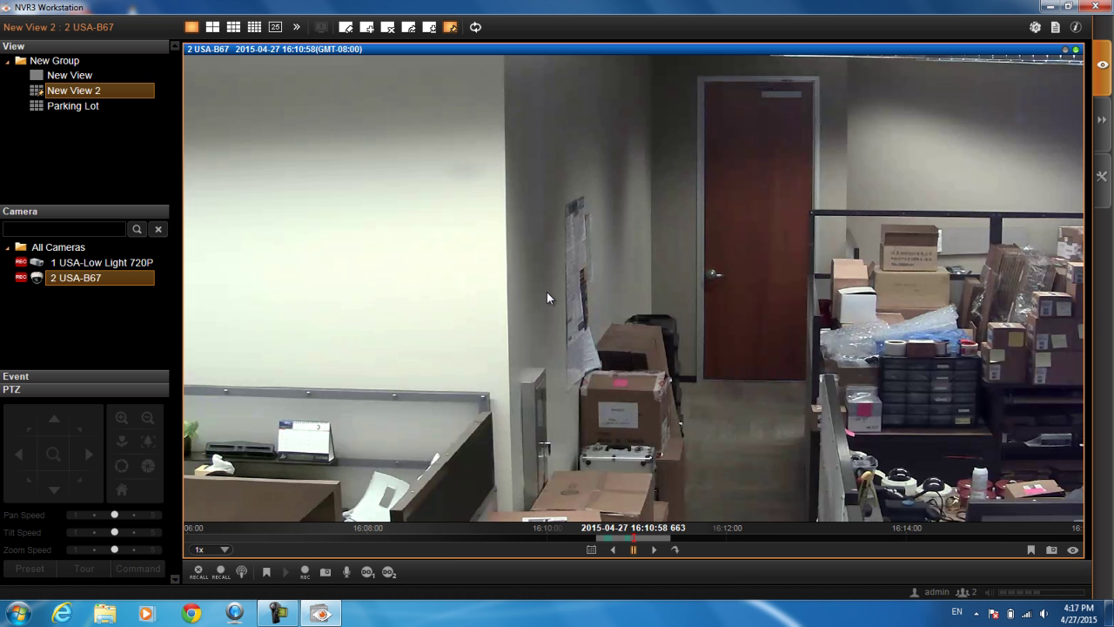